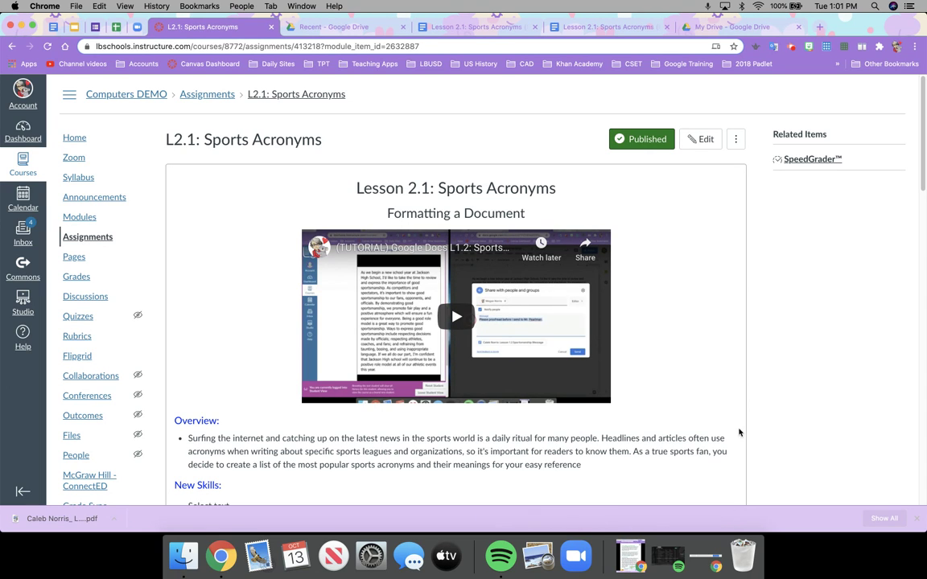
Scroll the L2.1: Sports Acronyms page to the 'What to name our Google Doc' and 'Text to copy' sections
scroll(744, 427, "down", 1)
scroll(744, 428, "down", 3)
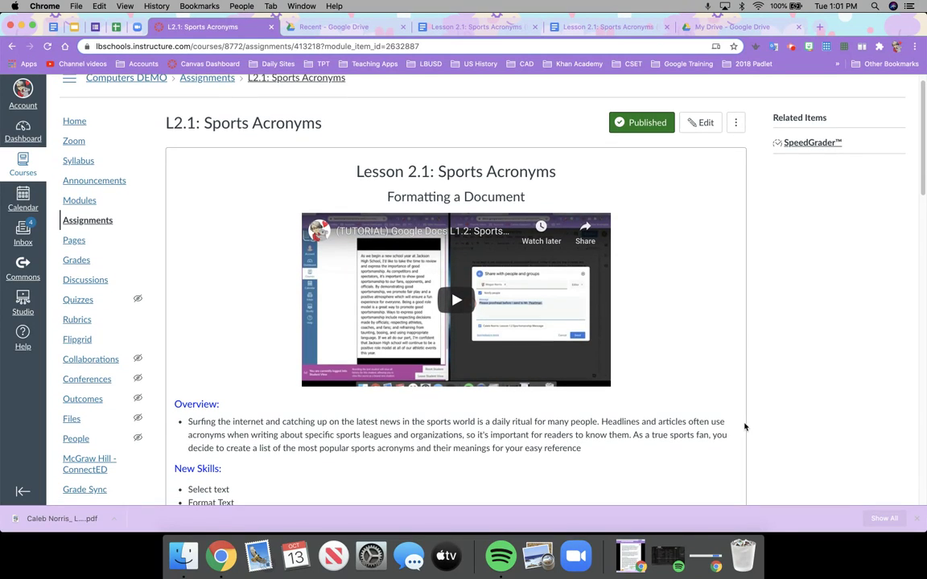
scroll(744, 427, "down", 1)
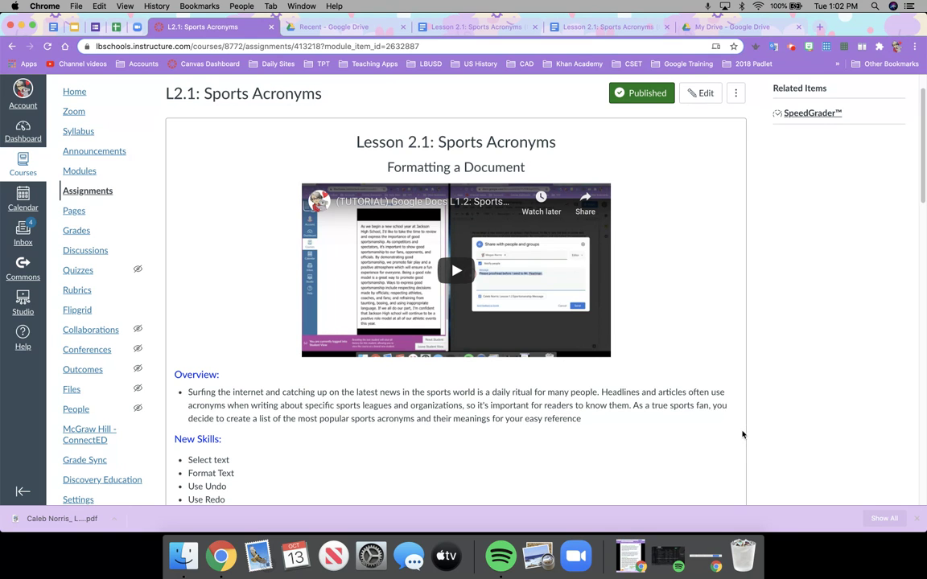
scroll(745, 430, "down", 3)
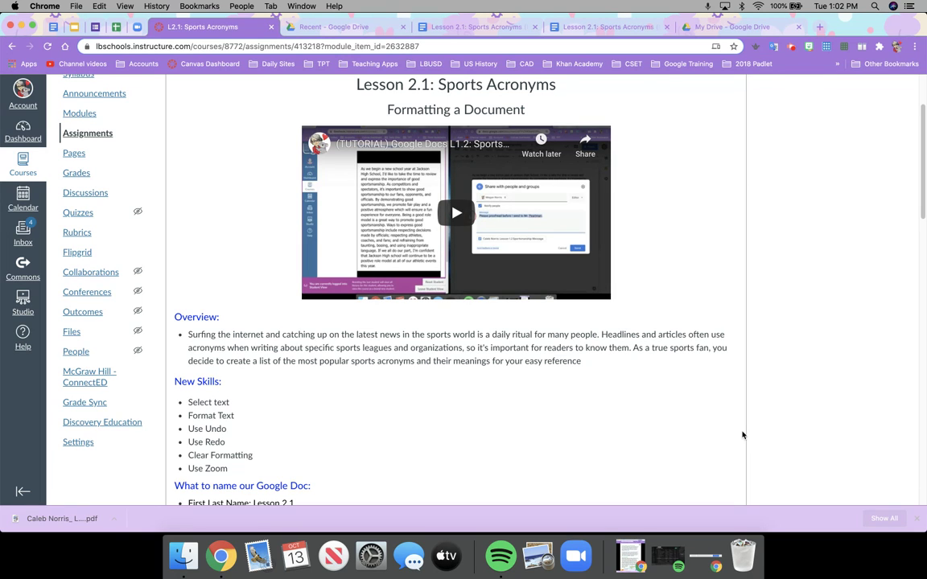
scroll(730, 438, "down", 3)
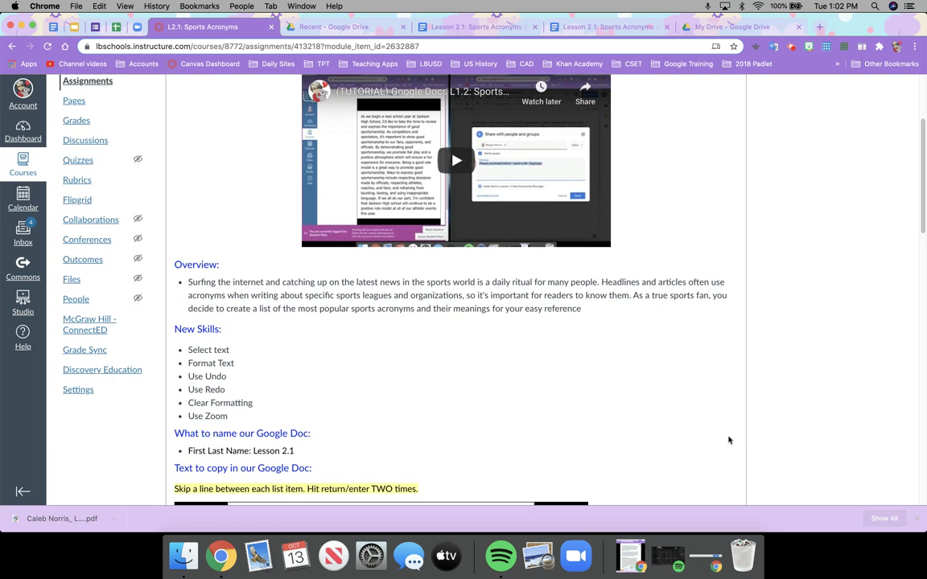
scroll(700, 440, "down", 1)
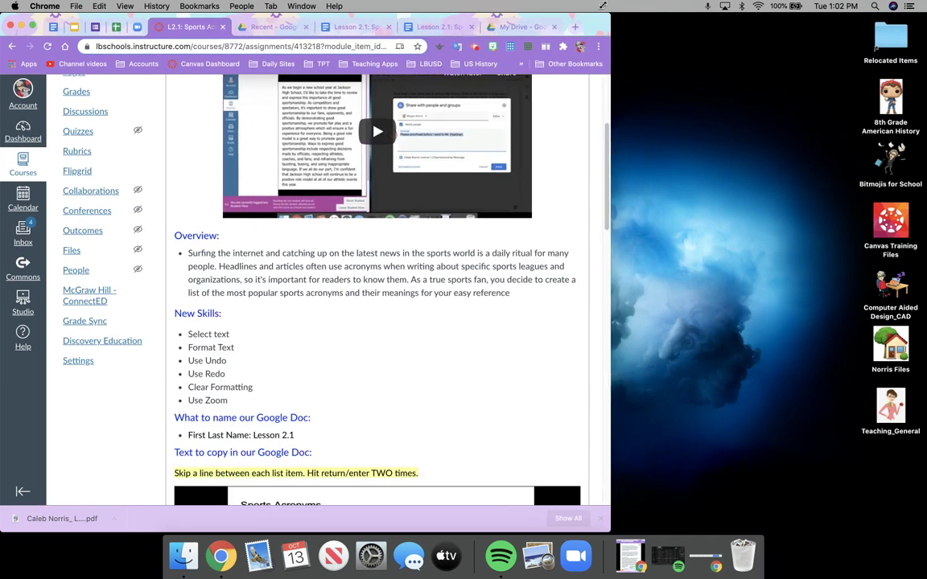
Narrow the Canvas window and pull My Drive into its own resized window beside it
left_click_drag(587, 3, 578, 1)
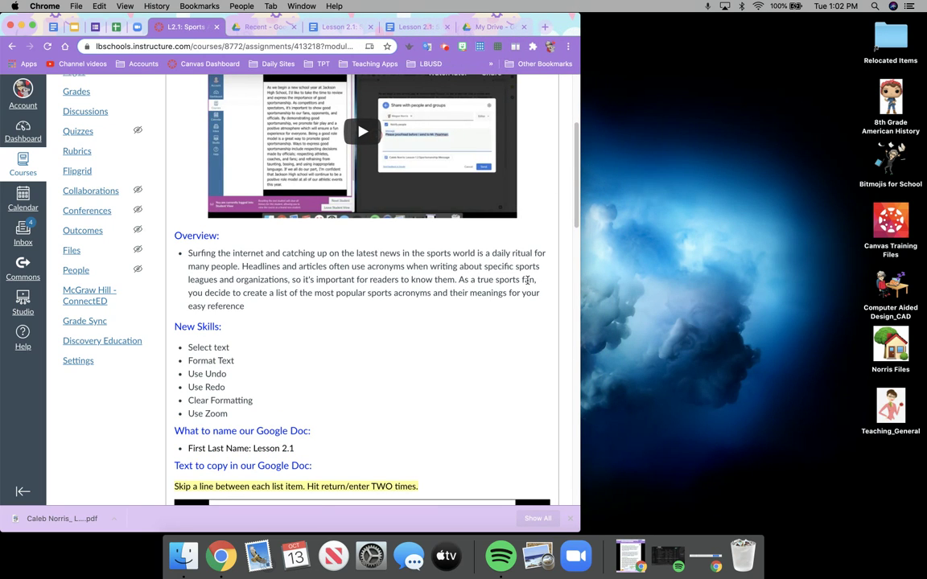
left_click_drag(578, 13, 555, 12)
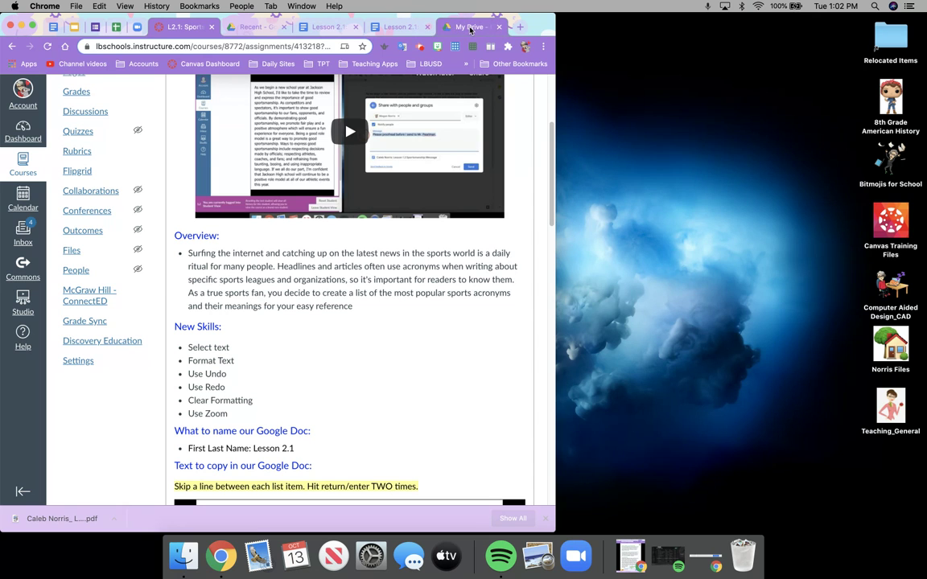
left_click_drag(471, 30, 896, 13)
left_click_drag(372, 384, 423, 381)
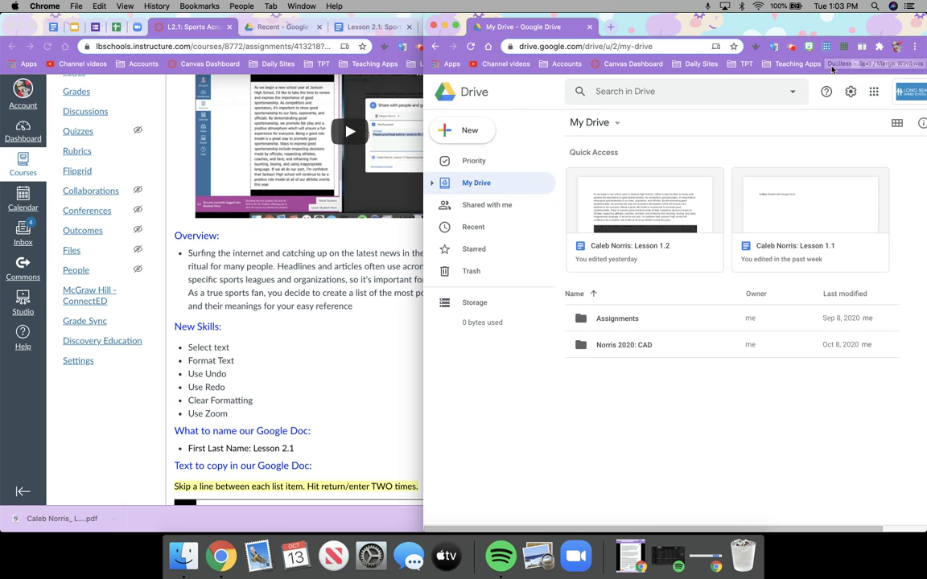
In a new tab, search Google for 'chrome web store' and open the store
left_click(609, 29)
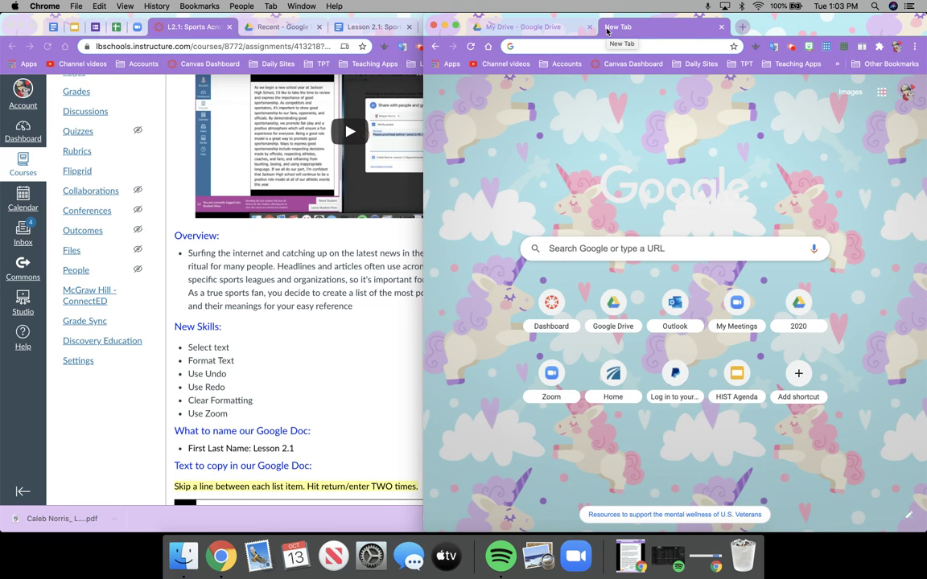
type("chrome")
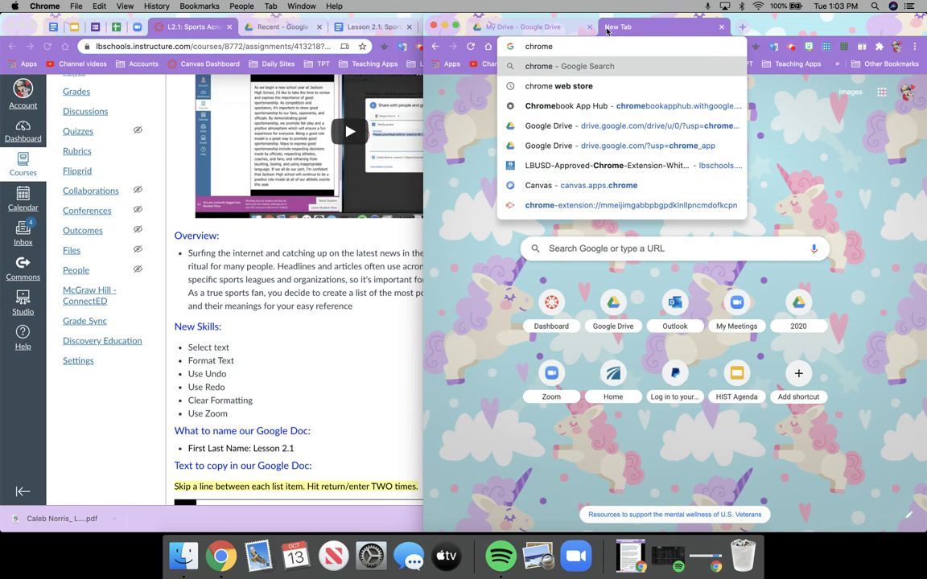
left_click(599, 86)
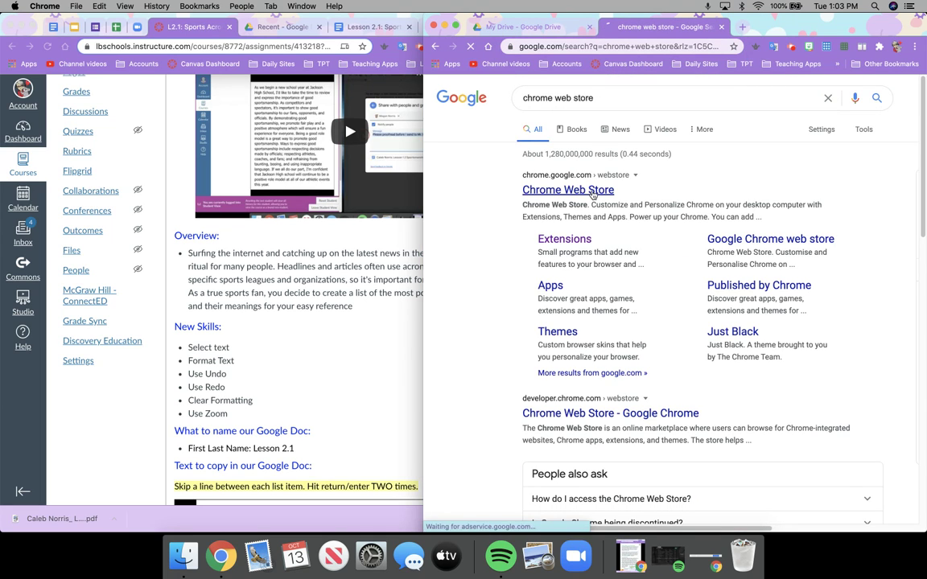
left_click(593, 191)
Search the Chrome Web Store for 'Dualless'
left_click(525, 136)
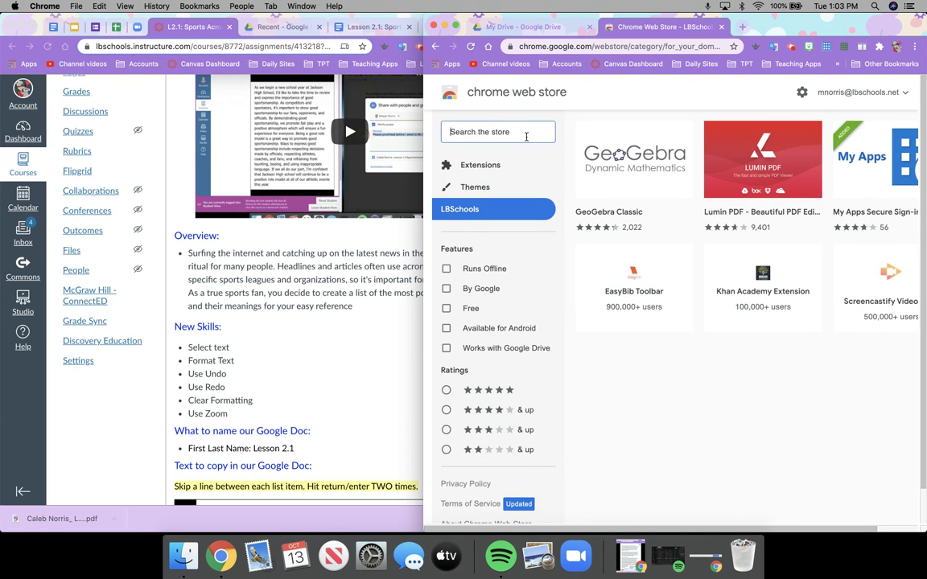
type("D")
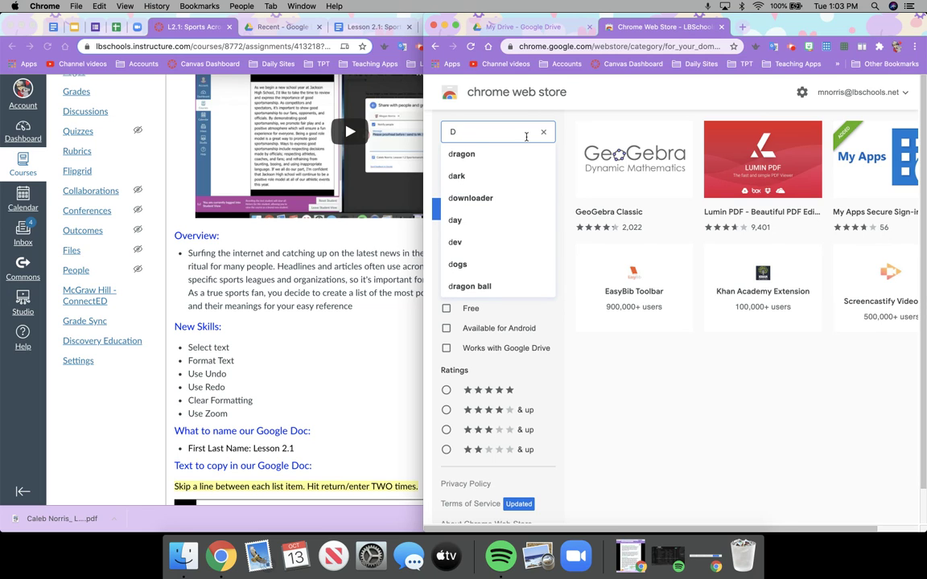
type("ua")
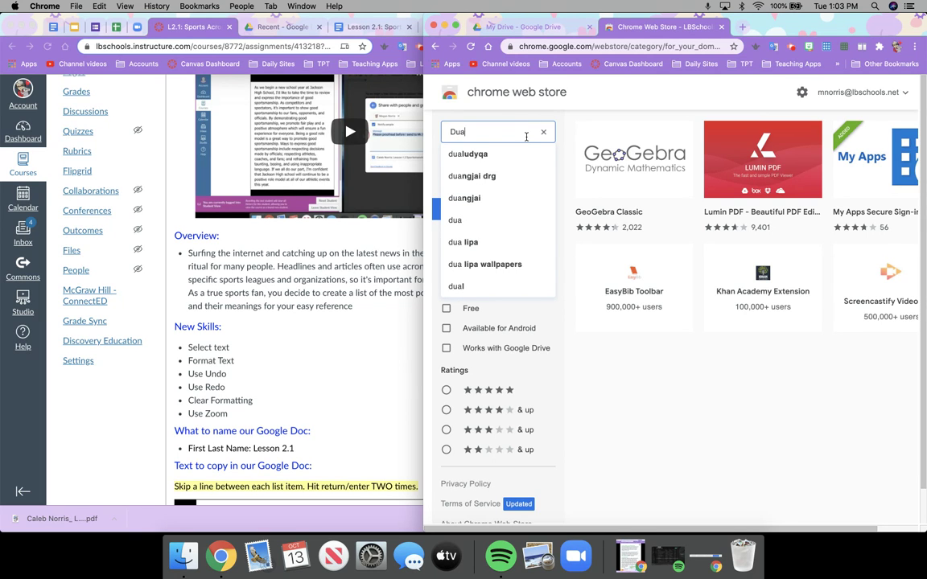
type("ll")
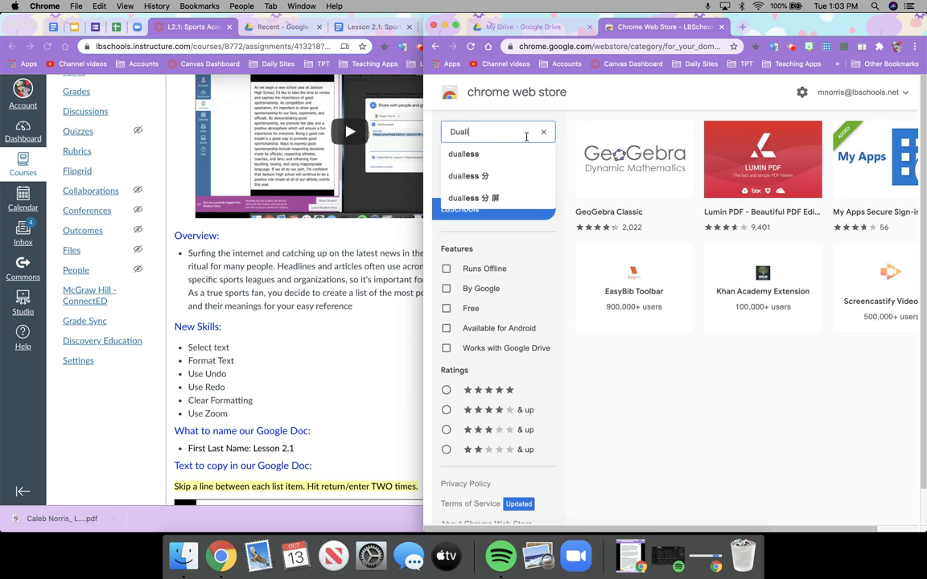
type("ess")
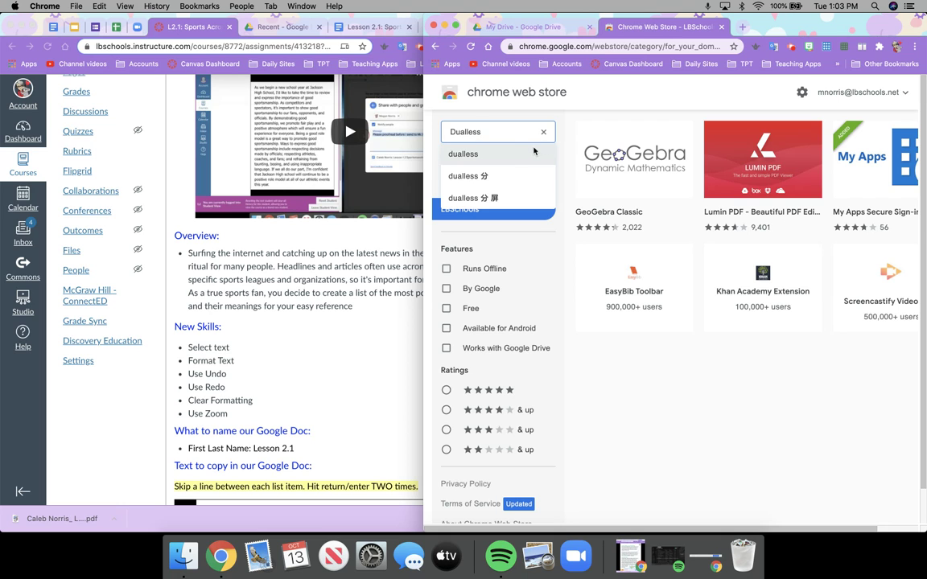
left_click(527, 153)
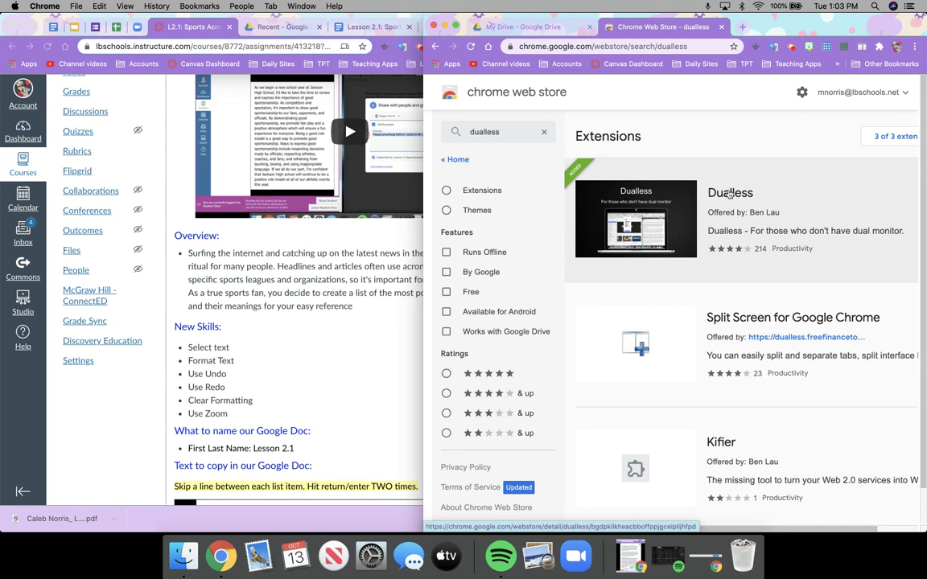
Open the Dualless page and use its 5:5 layout: store window right, Canvas left
left_click(733, 196)
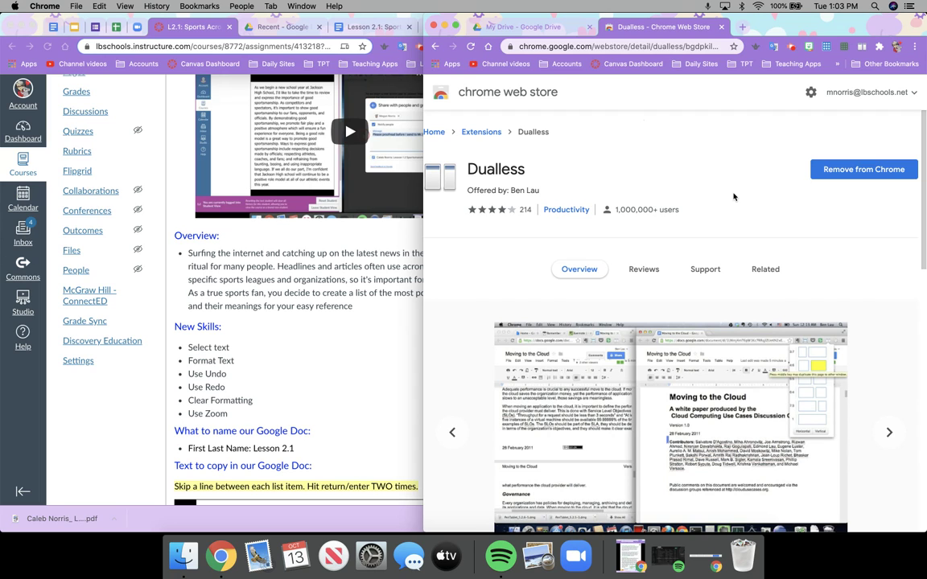
left_click(863, 47)
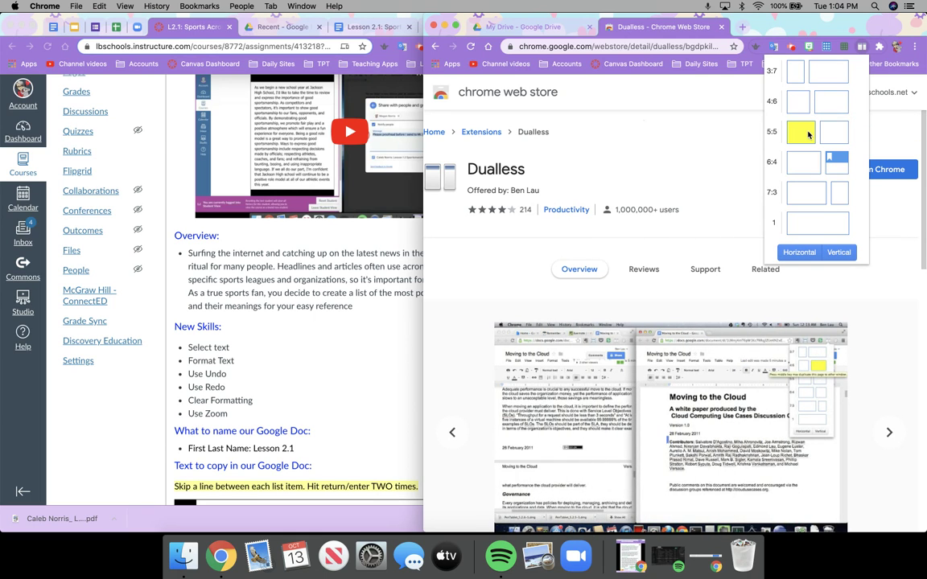
left_click(829, 134)
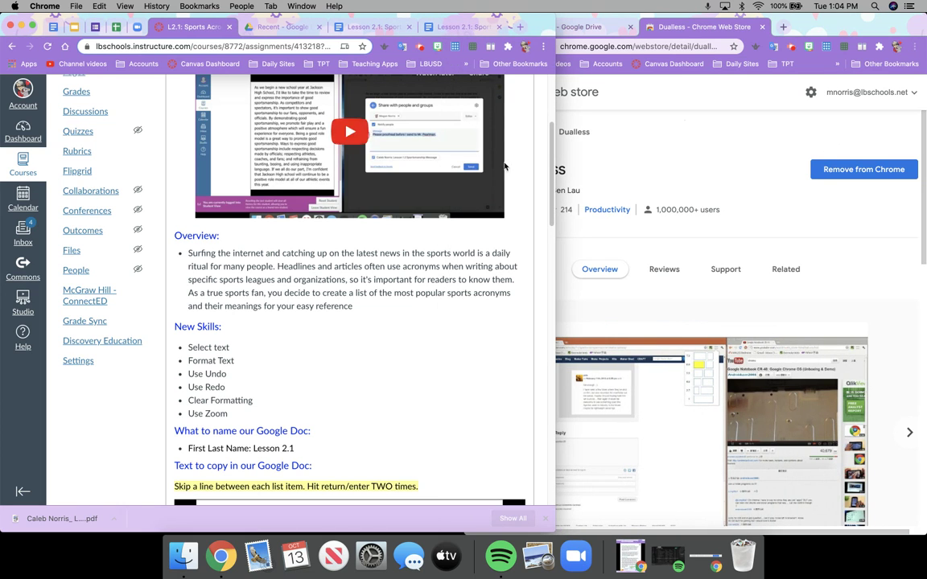
left_click(490, 46)
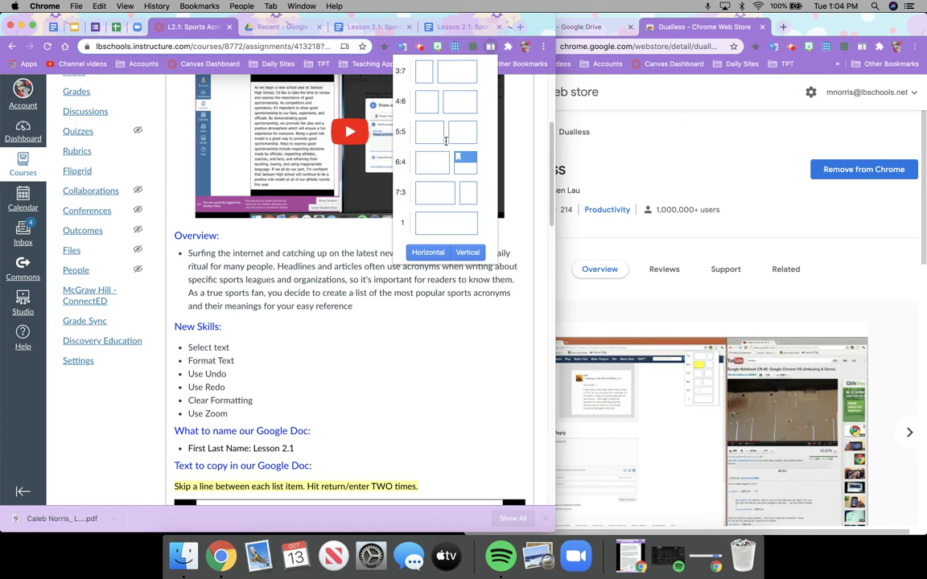
left_click(441, 139)
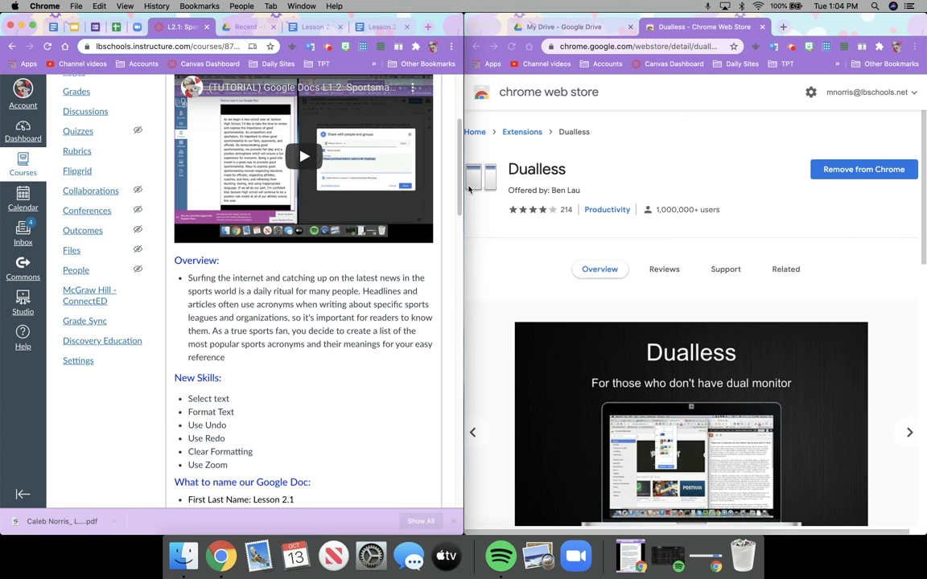
Open My Drive's 2020 CAD > My Docs folder and bring up the New menu
left_click(543, 29)
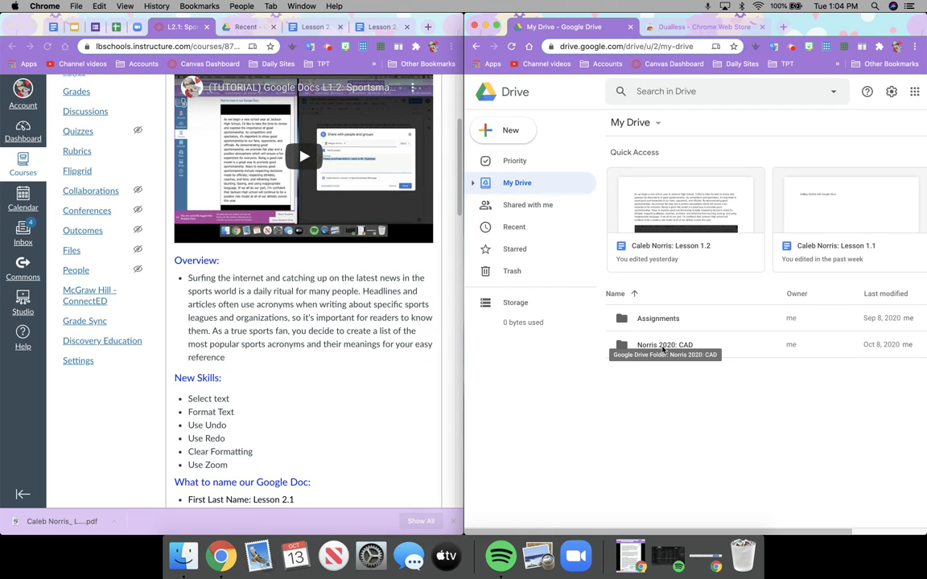
double_click(663, 347)
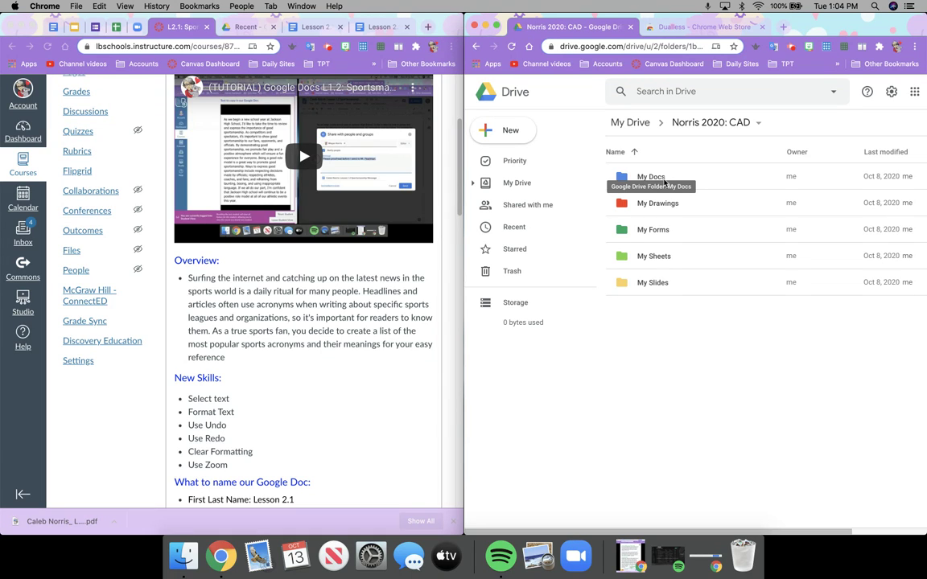
double_click(665, 181)
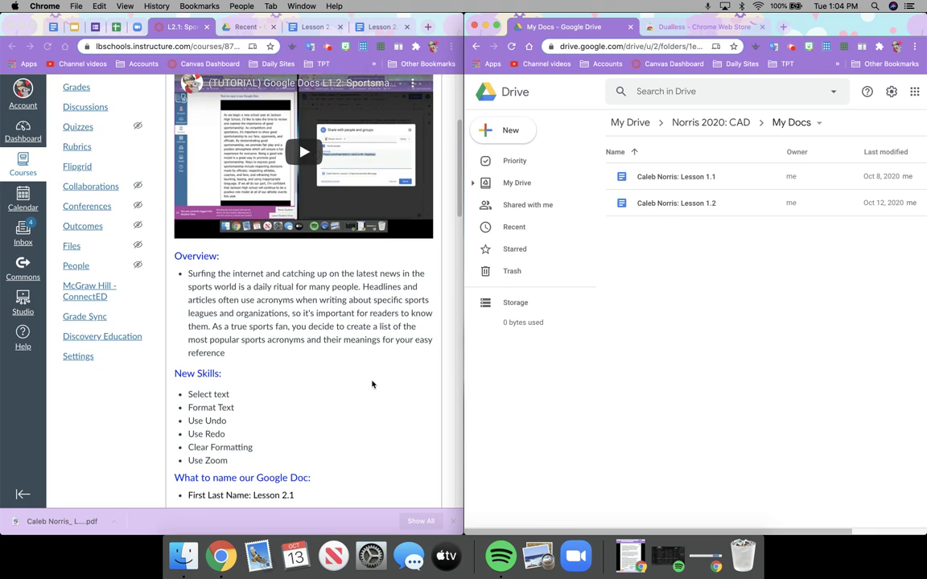
scroll(372, 384, "down", 3)
scroll(372, 384, "down", 1)
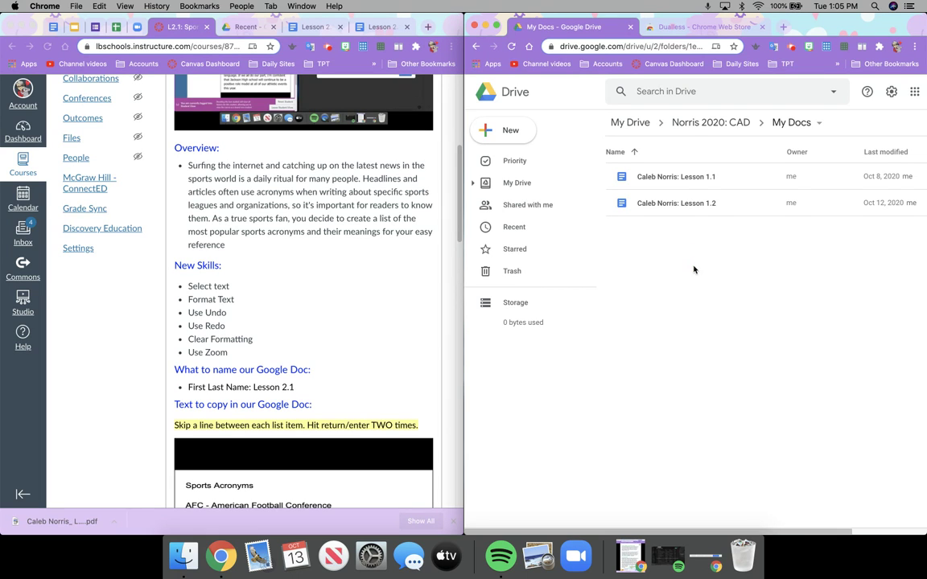
left_click(512, 136)
left_click(512, 136)
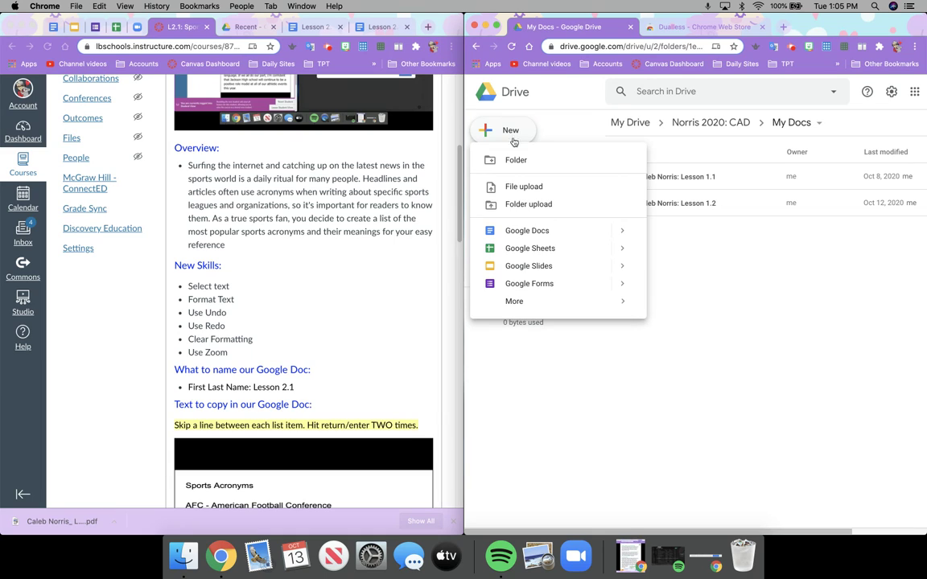
Create a new Google Doc titled with the student's full name plus 'Lesson 2.1'
left_click(522, 233)
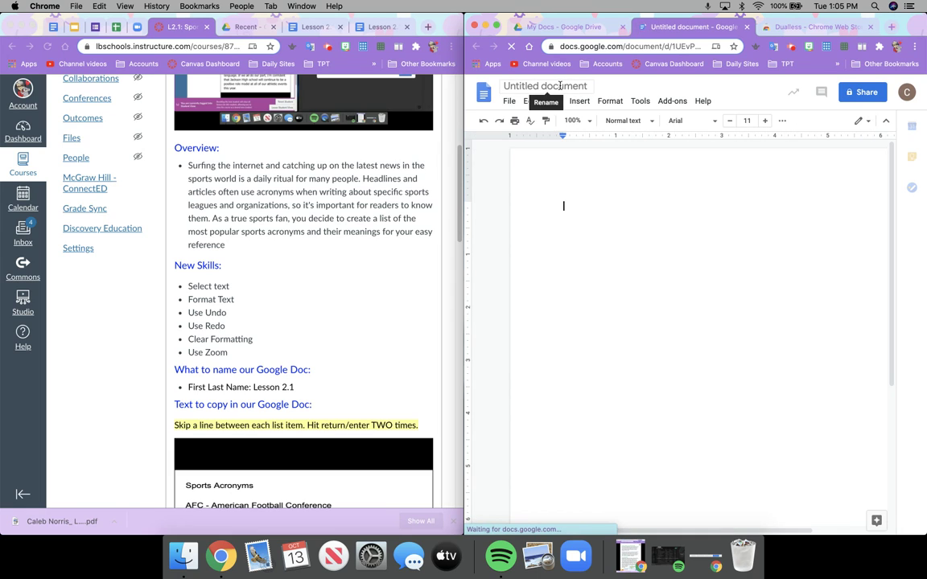
left_click(560, 85)
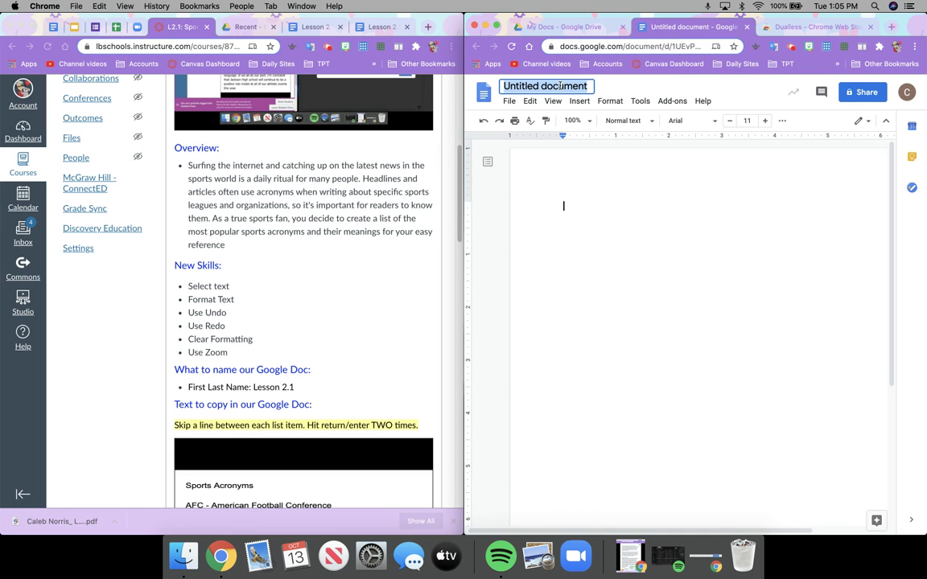
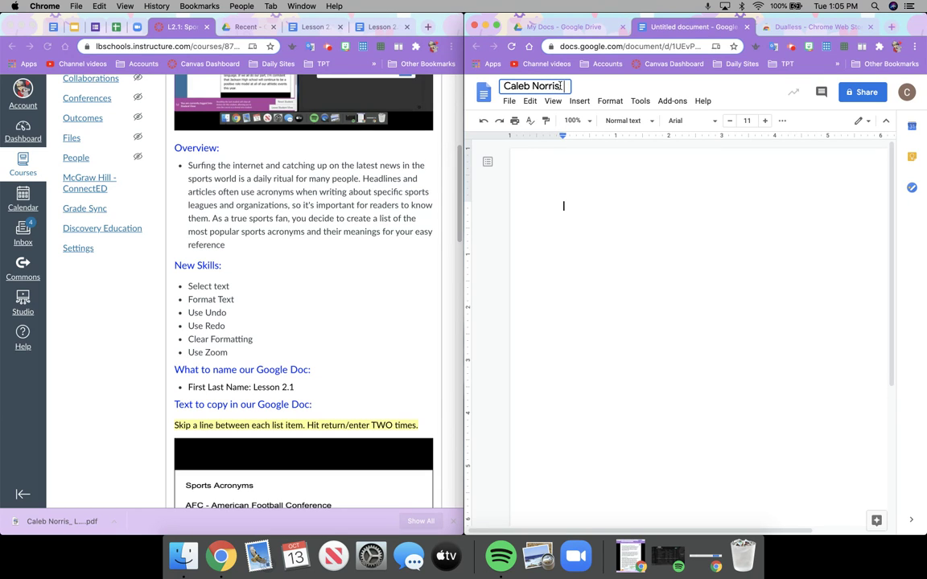
type(" Lesson 2.1")
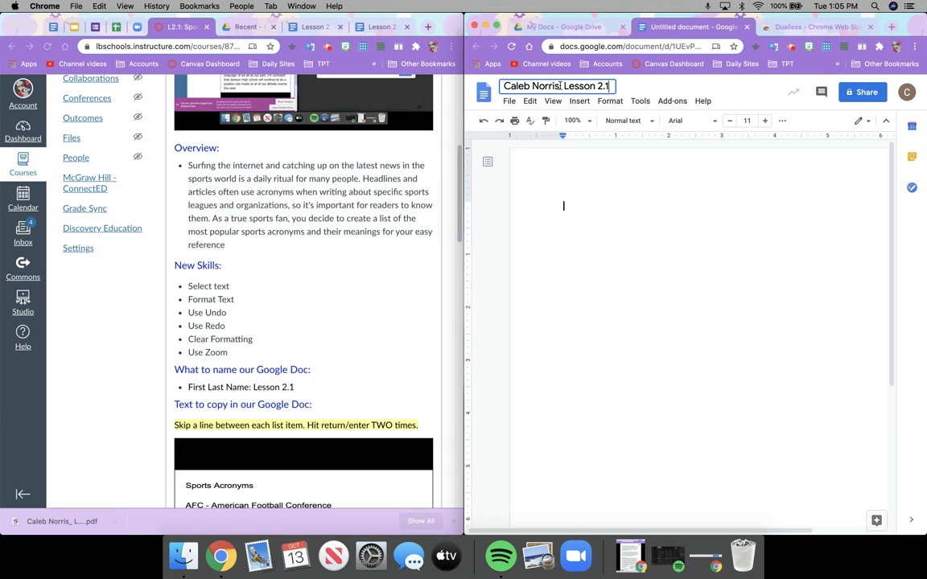
key("Return")
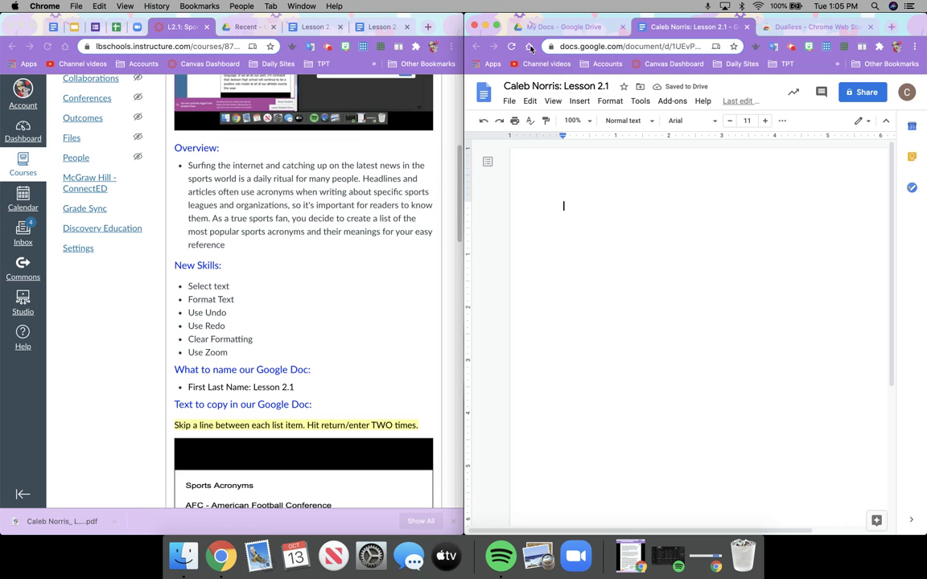
left_click(564, 29)
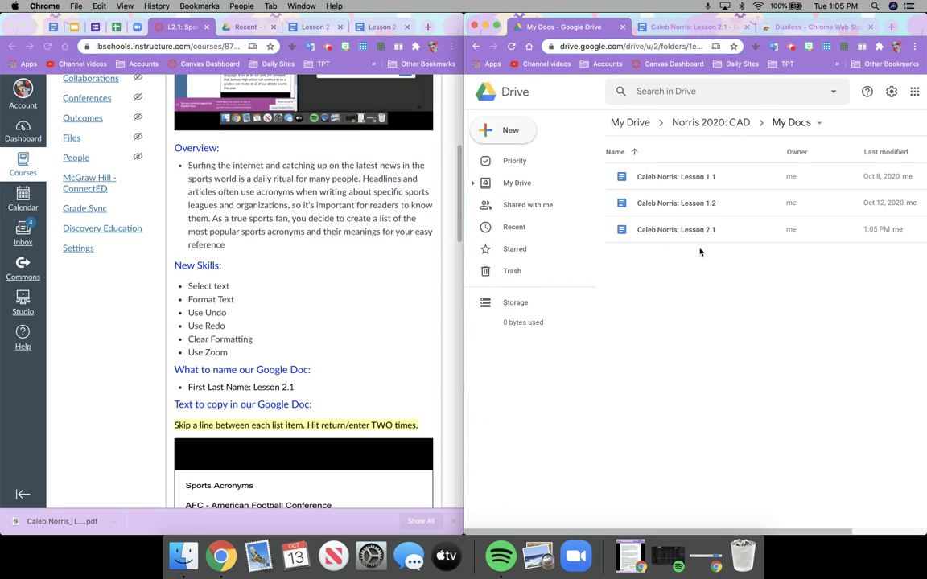
Return to the blank Lesson 2.1 document and scroll Canvas to the Sports Acronyms list
left_click(680, 35)
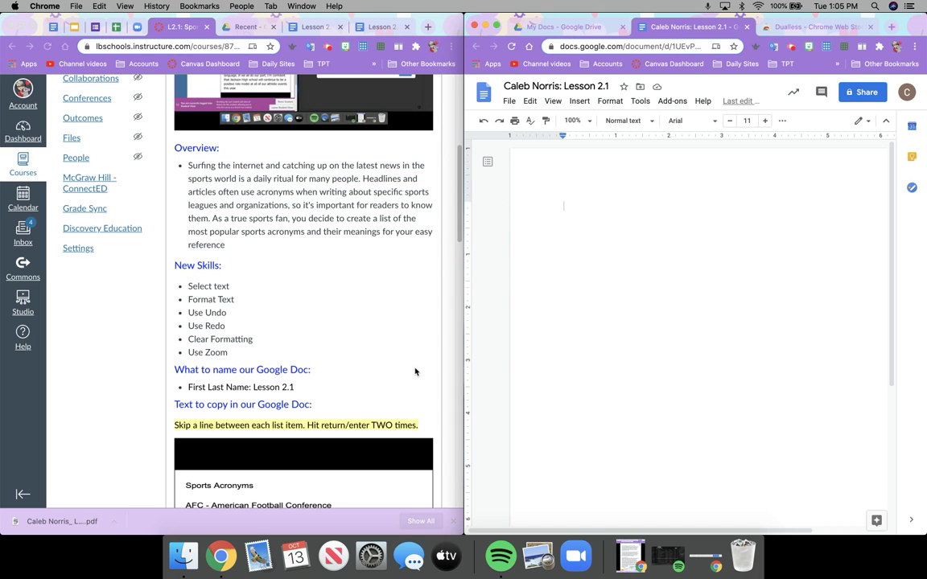
scroll(415, 371, "down", 5)
scroll(417, 370, "down", 6)
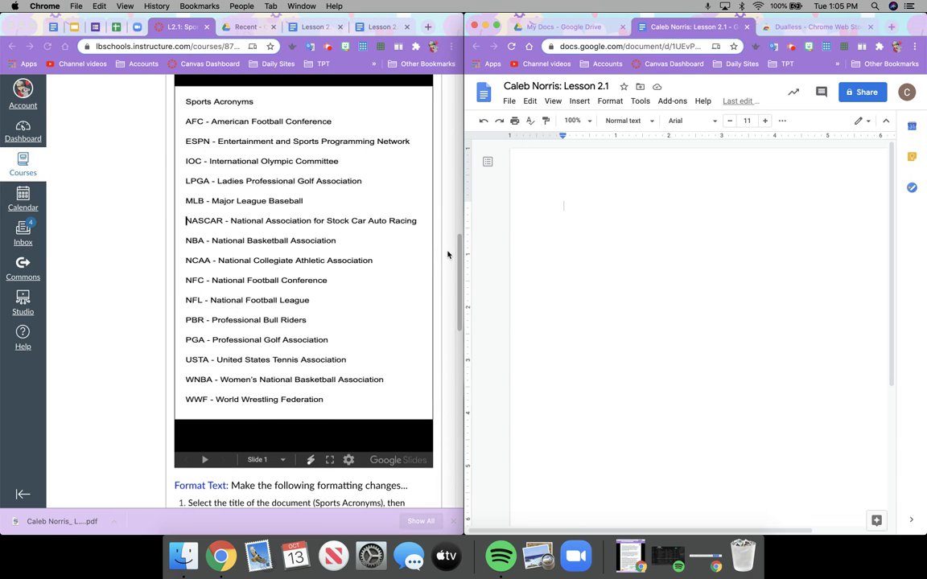
scroll(447, 254, "up", 3)
scroll(447, 255, "up", 1)
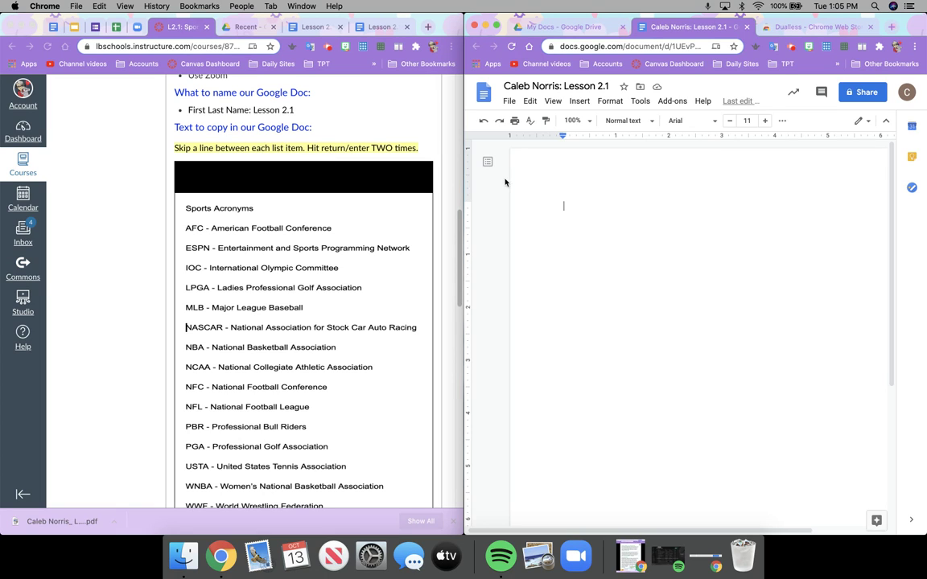
Type the title 'Sports Acronyms' on the first line of the document
scroll(581, 202, "right", 2)
type("Sport")
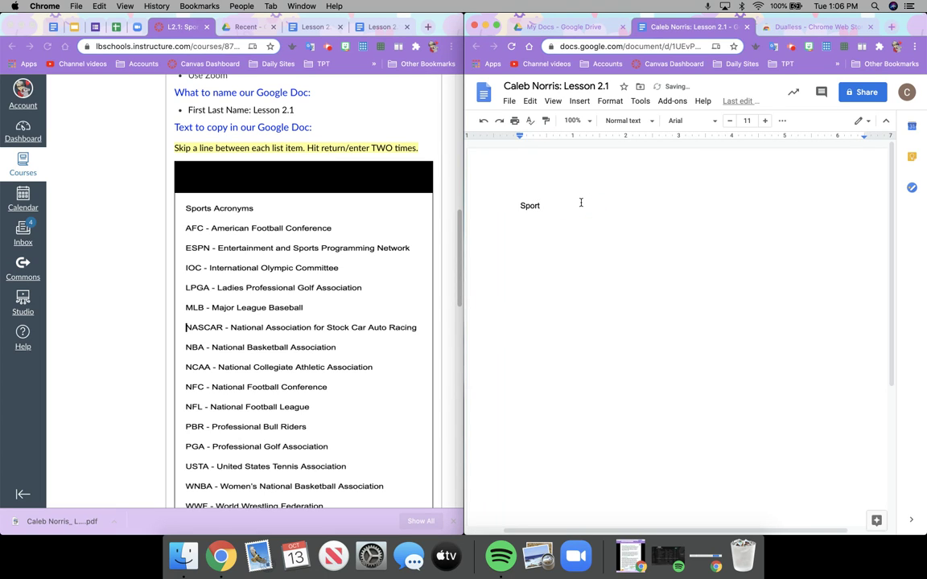
type("s Acronyms")
key("BackSpace")
key("Return")
Add 'AFC - American Football Conference' and 'ESPN - Entertainment and Sports Programming Network', fixing typos
type("AFC - American Football Conference")
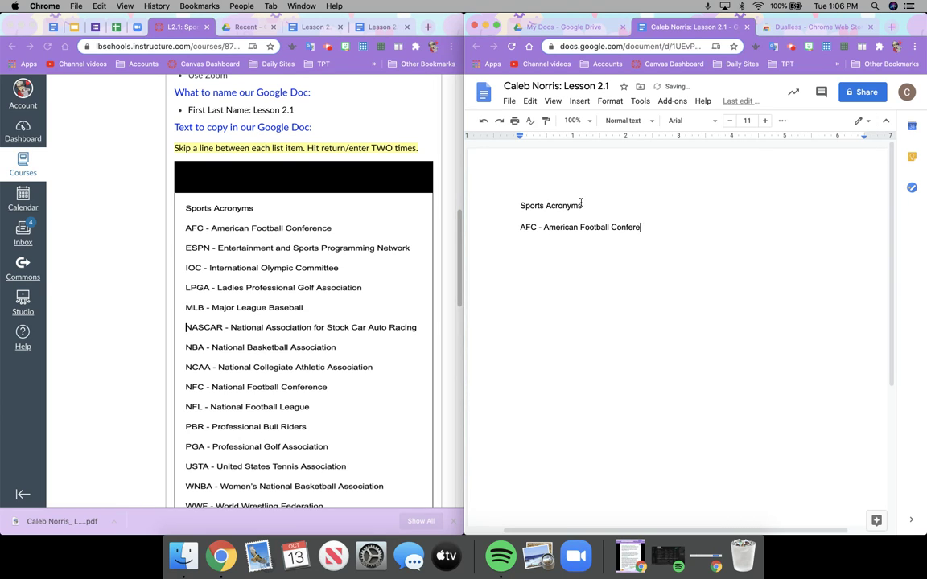
key("Return")
key("Return")
type("ESPN - ENtertainment and Sports Programming Network")
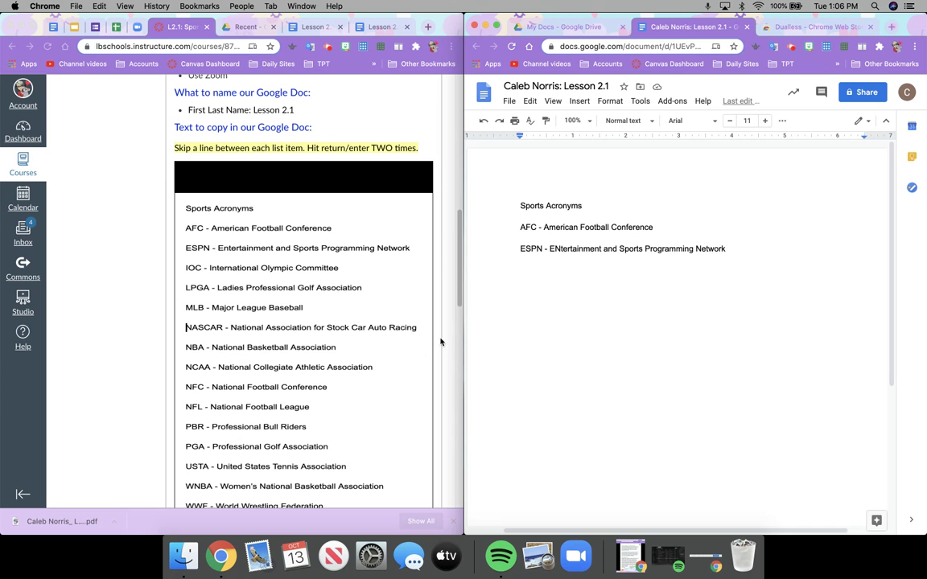
Close the screen recorder's controls and widen the document window across the screen
scroll(447, 341, "down", 1)
scroll(448, 341, "down", 3)
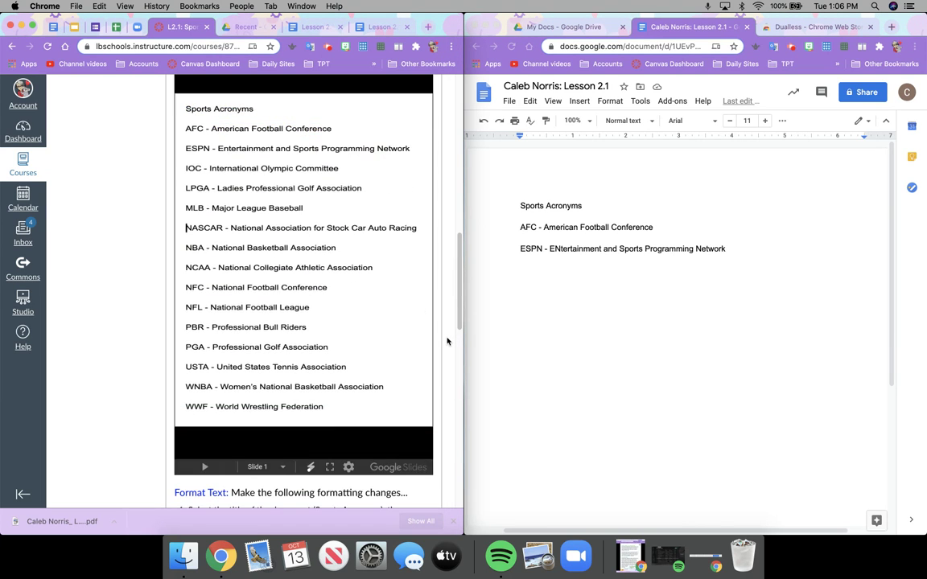
scroll(447, 341, "up", 4)
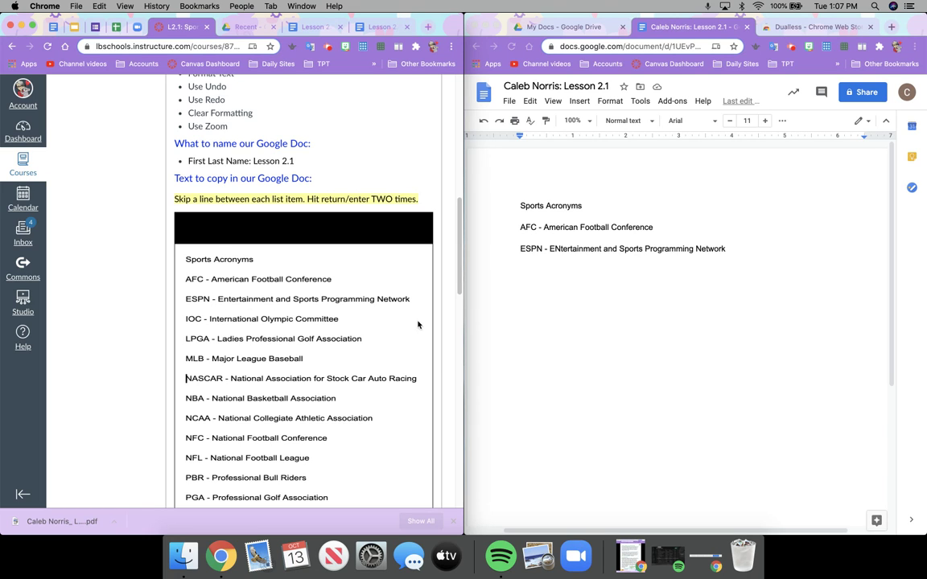
scroll(440, 357, "down", 5)
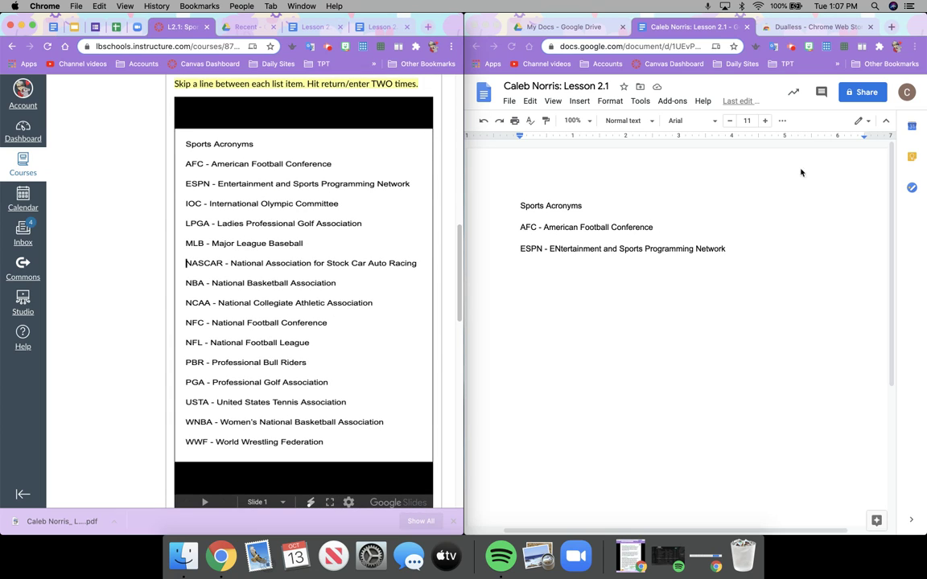
left_click(792, 50)
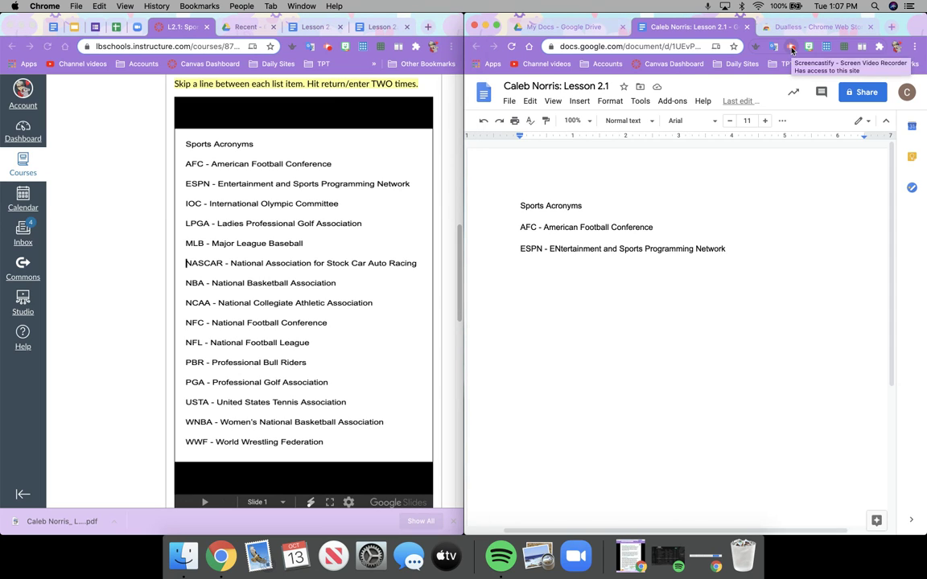
left_click(792, 49)
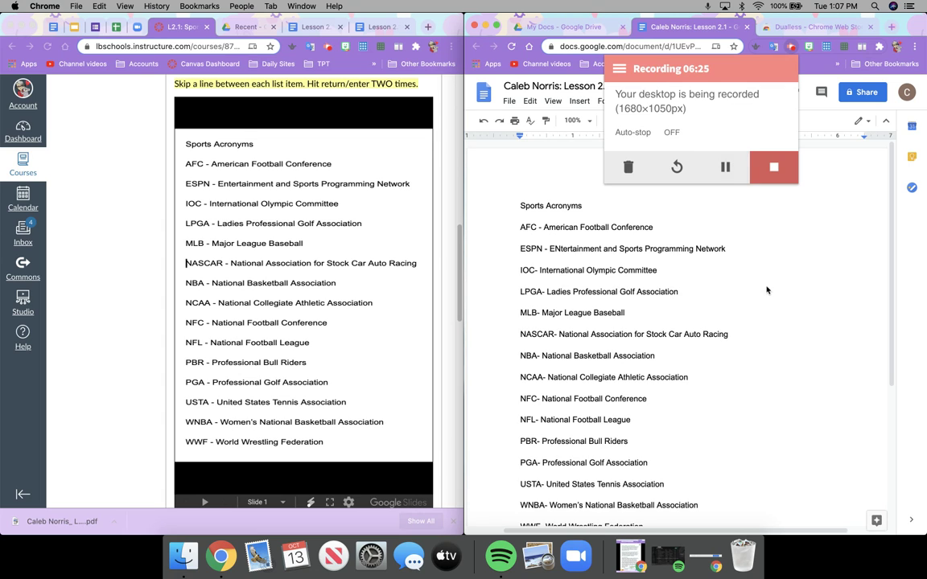
left_click(775, 283)
scroll(780, 280, "down", 2)
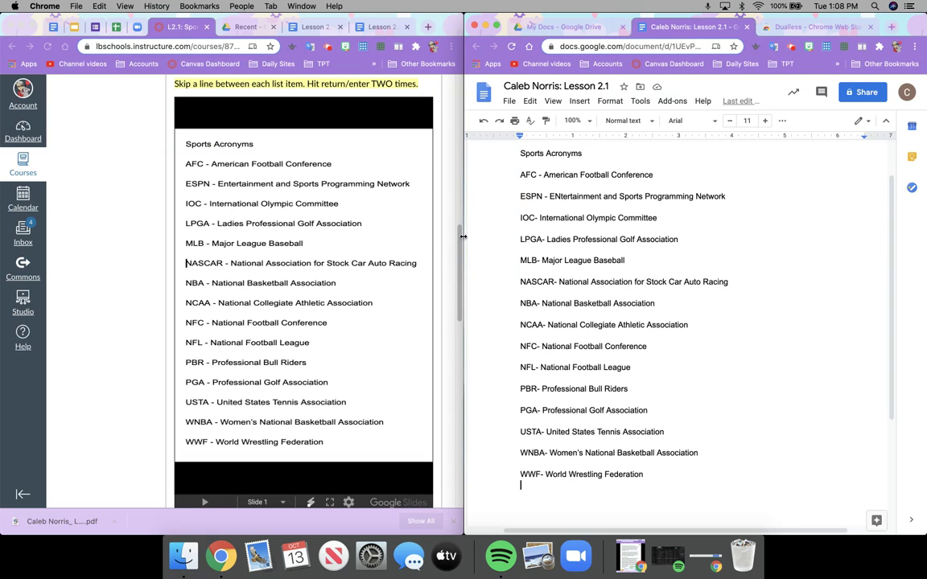
left_click_drag(462, 237, 166, 238)
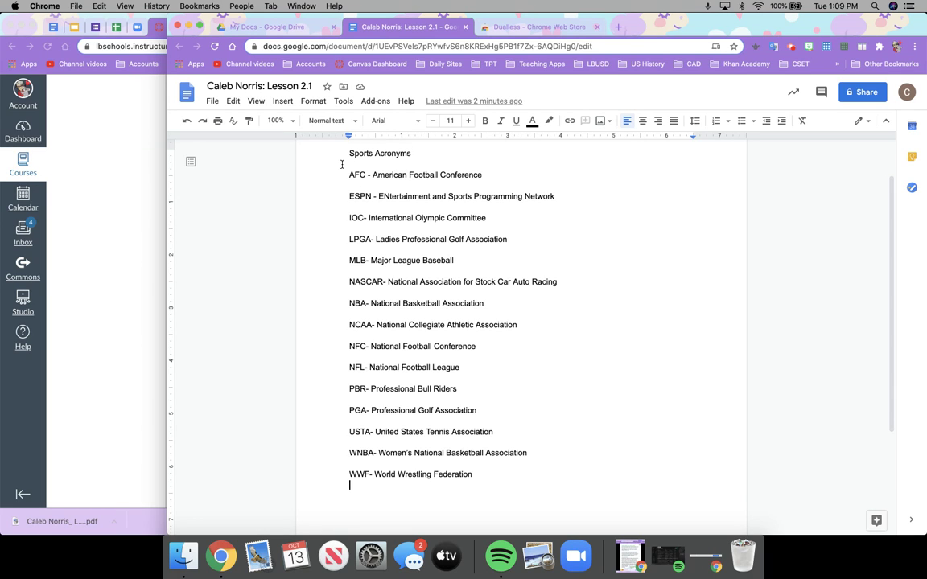
Drag-select the title, the word Football, part of the ESPN line and the whole AFC line
scroll(342, 164, "up", 1)
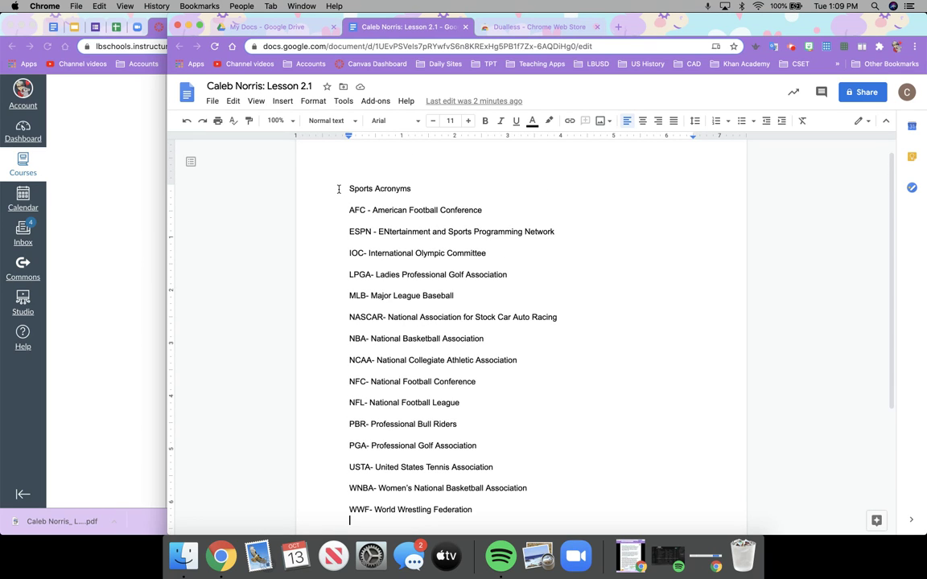
left_click_drag(339, 189, 414, 189)
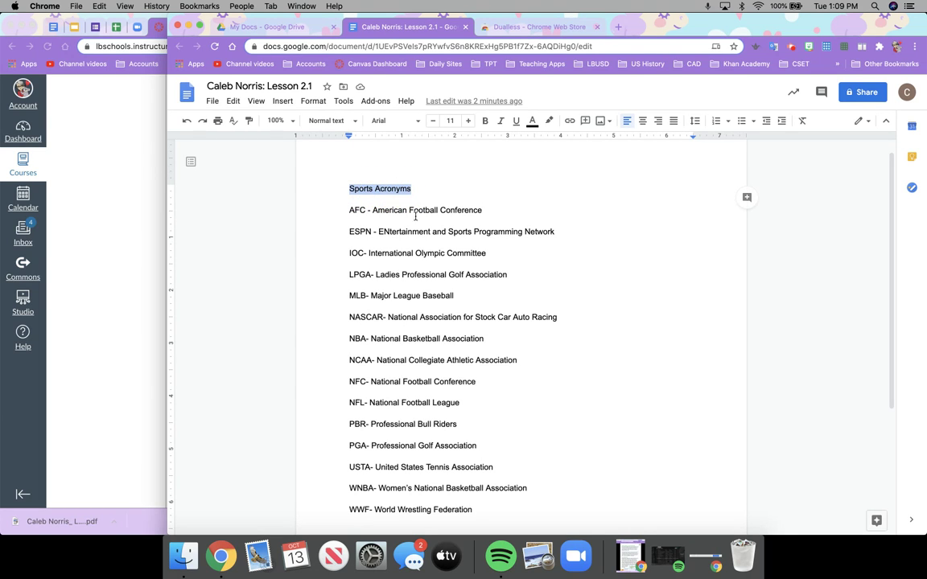
left_click_drag(407, 211, 438, 210)
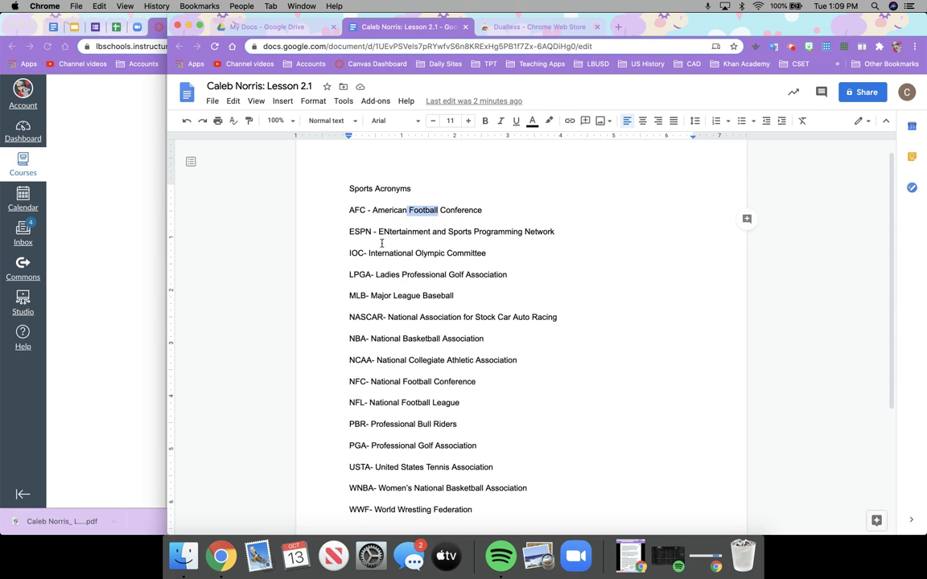
left_click_drag(378, 231, 476, 231)
left_click_drag(349, 211, 499, 211)
left_click(565, 210)
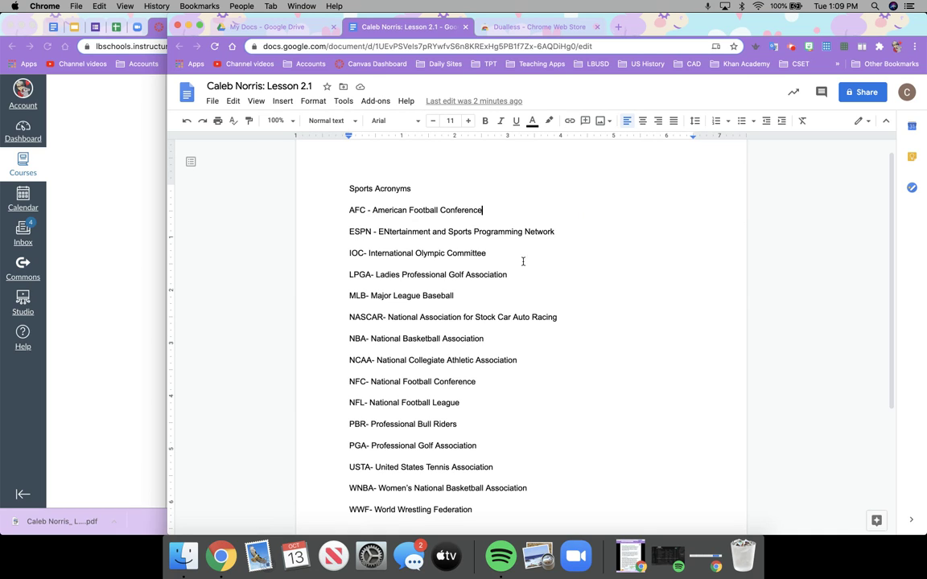
Double-click to select single words like Acronyms and American; triple-click to select the AFC line
double_click(398, 190)
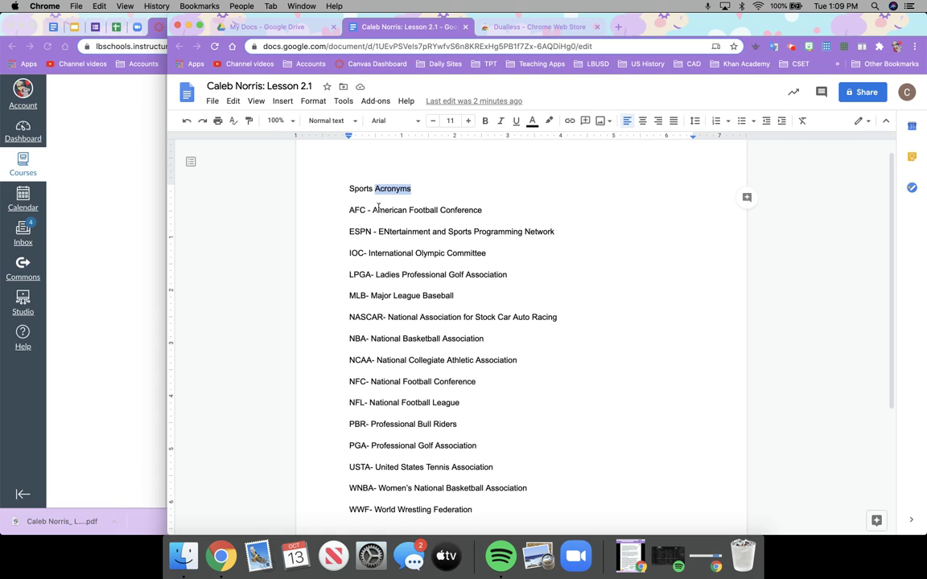
double_click(377, 210)
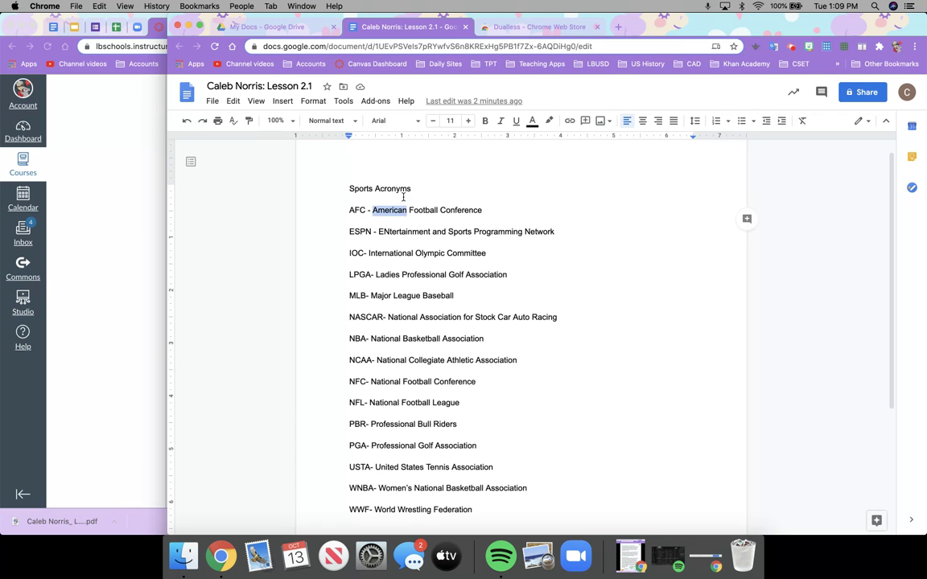
left_click(351, 193)
double_click(353, 188)
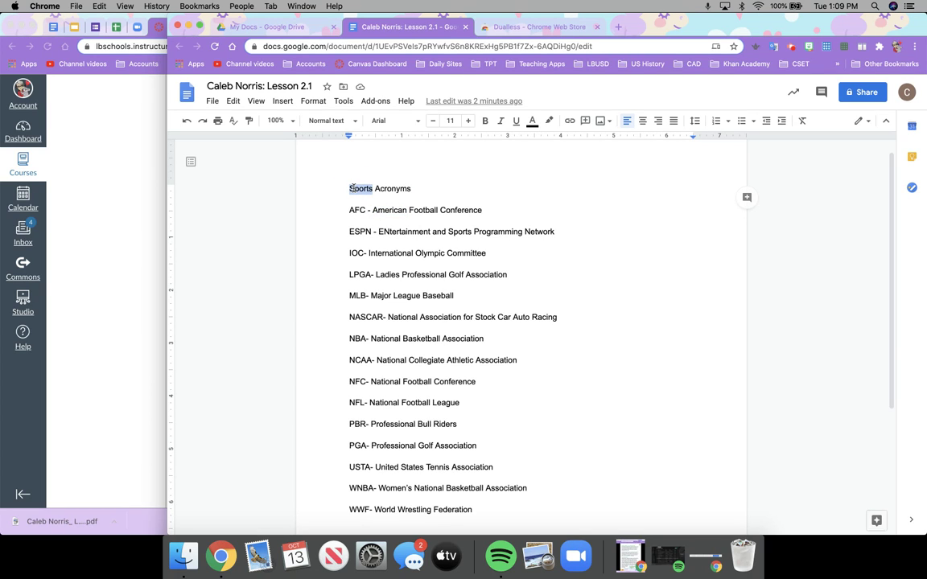
triple_click(347, 210)
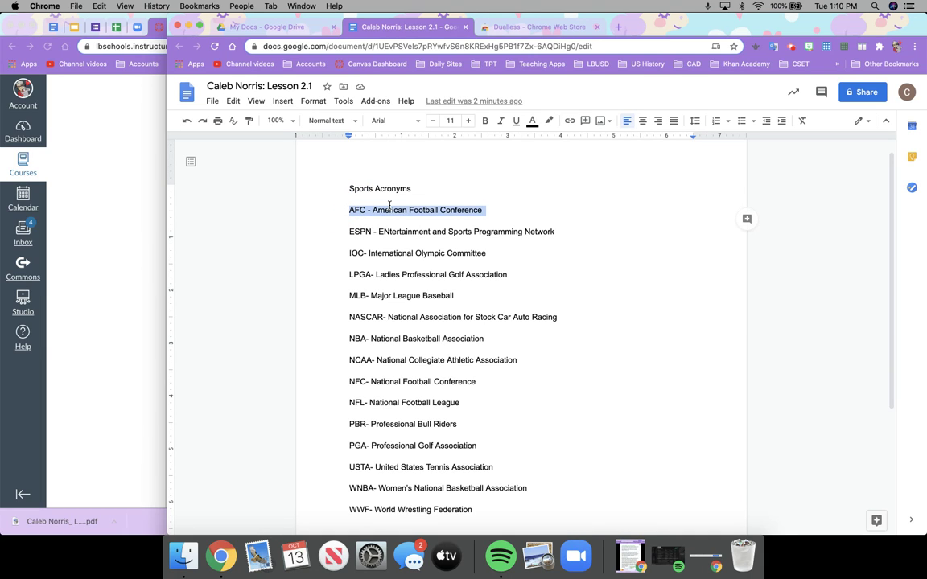
left_click(454, 158)
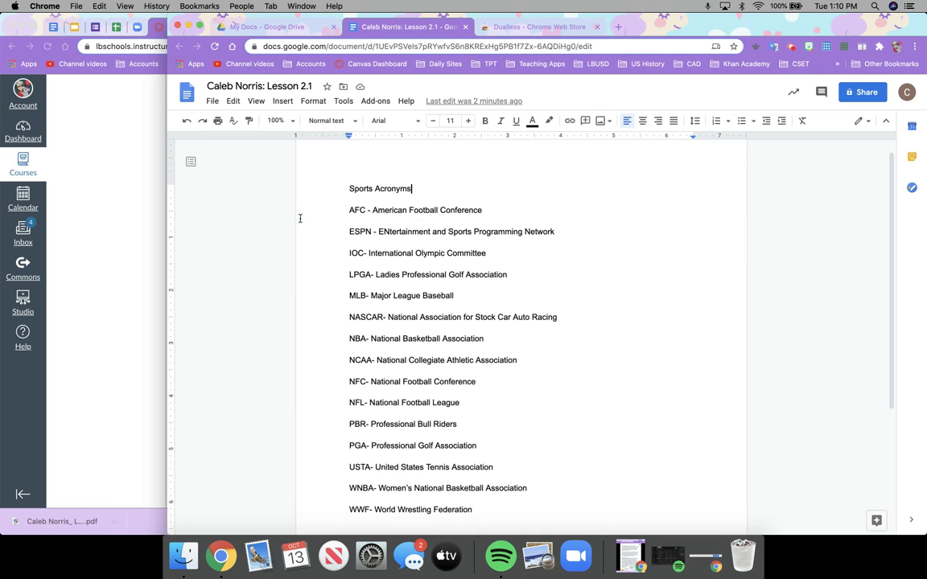
Select the title, AFC and the whole ESPN line, then move the document window right
left_click_drag(327, 189, 416, 188)
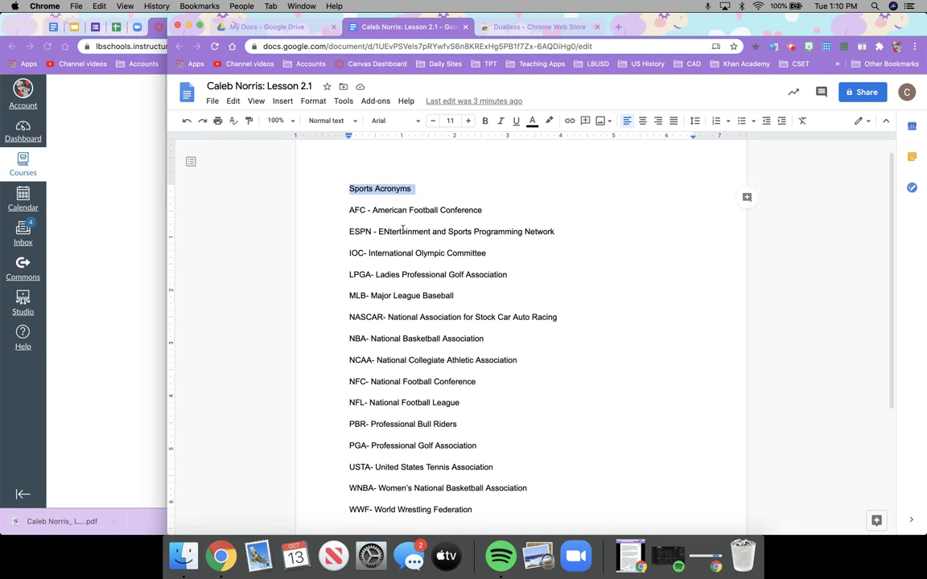
double_click(352, 210)
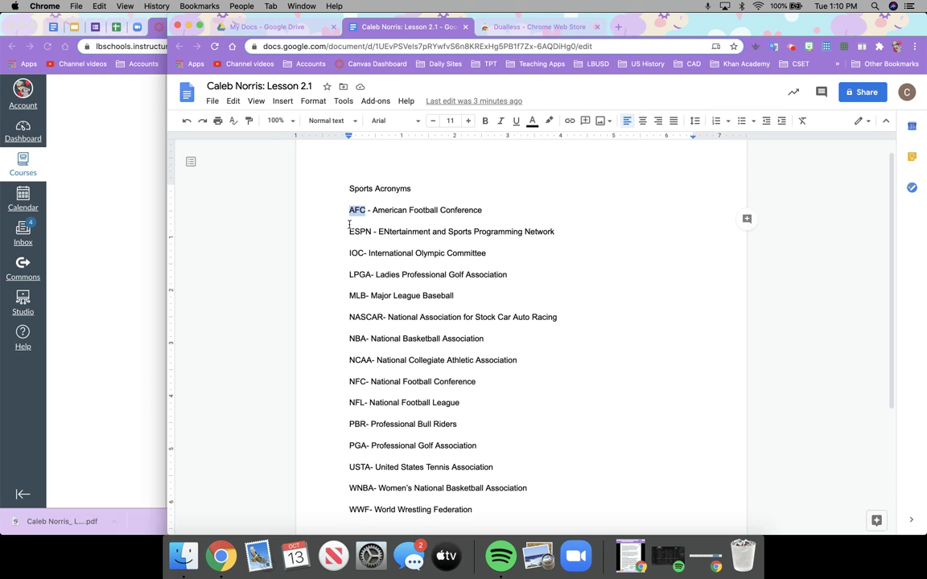
triple_click(348, 231)
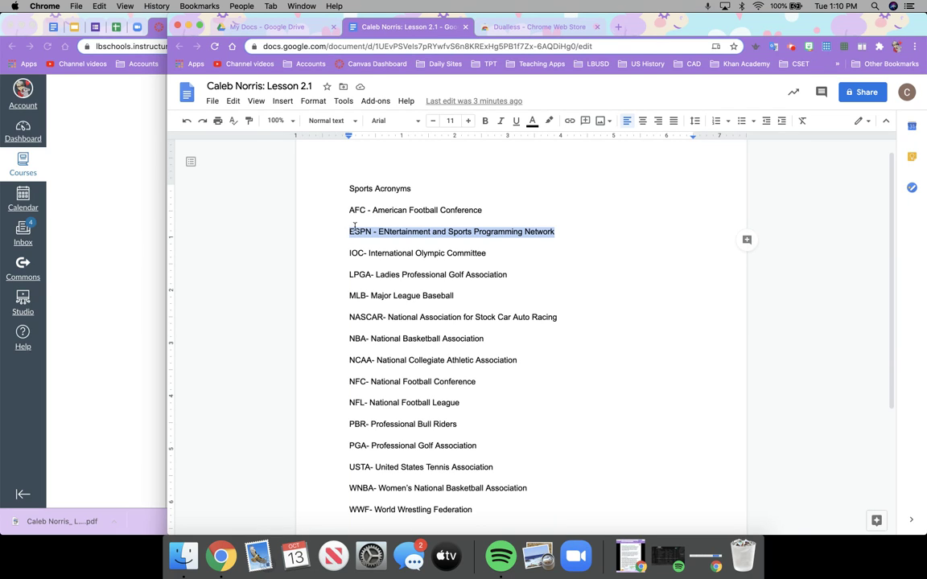
left_click_drag(165, 275, 458, 259)
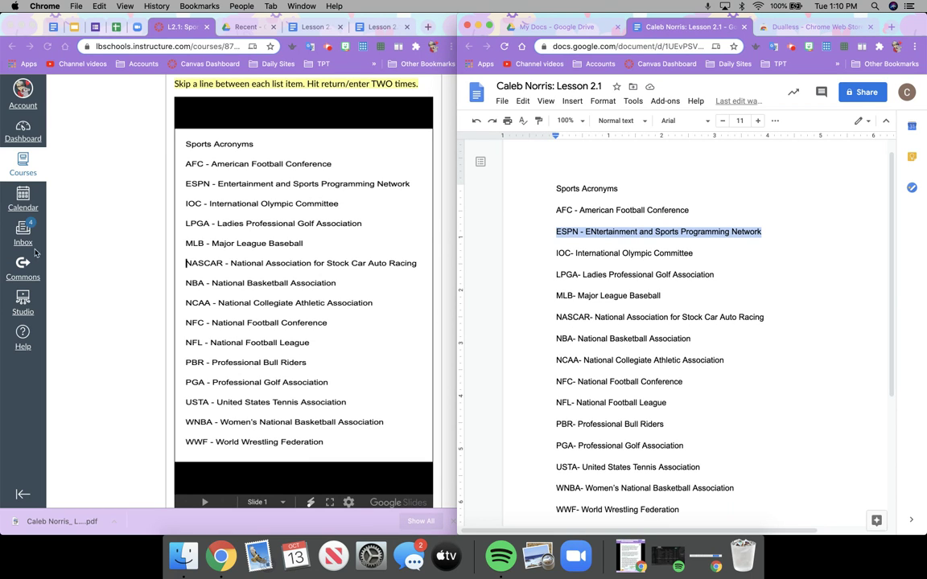
Glance up the Canvas instructions, then return to the acronyms document
left_click(111, 216)
scroll(121, 233, "up", 3)
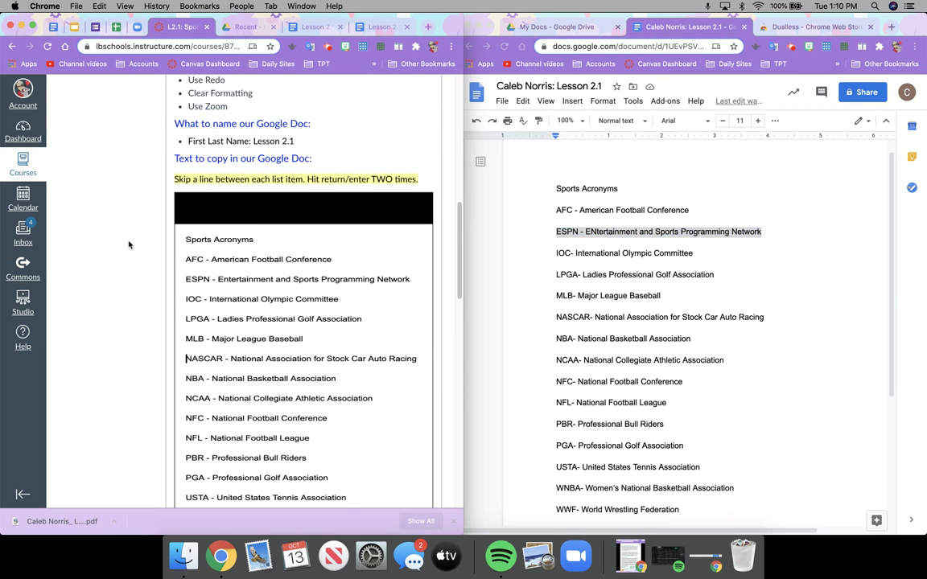
scroll(129, 244, "up", 1)
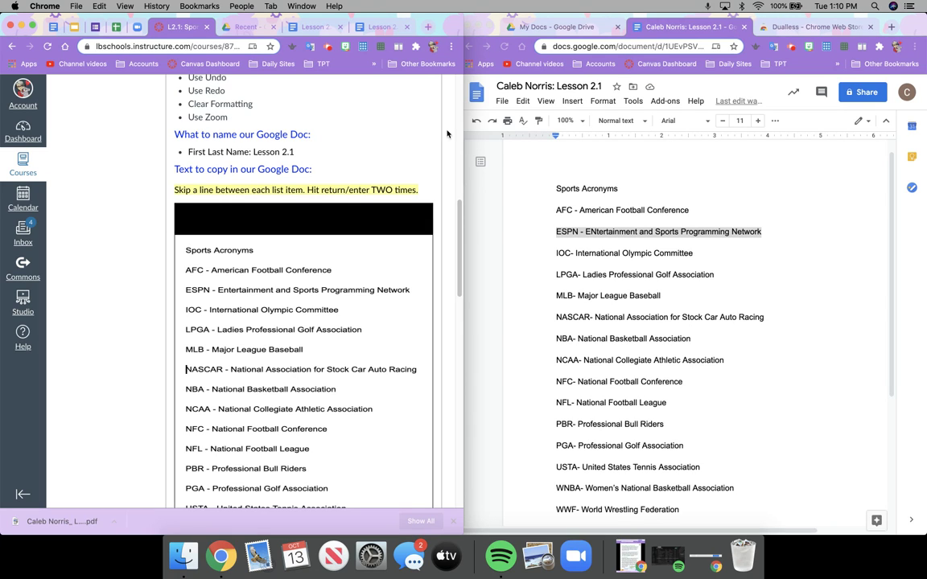
left_click(581, 137)
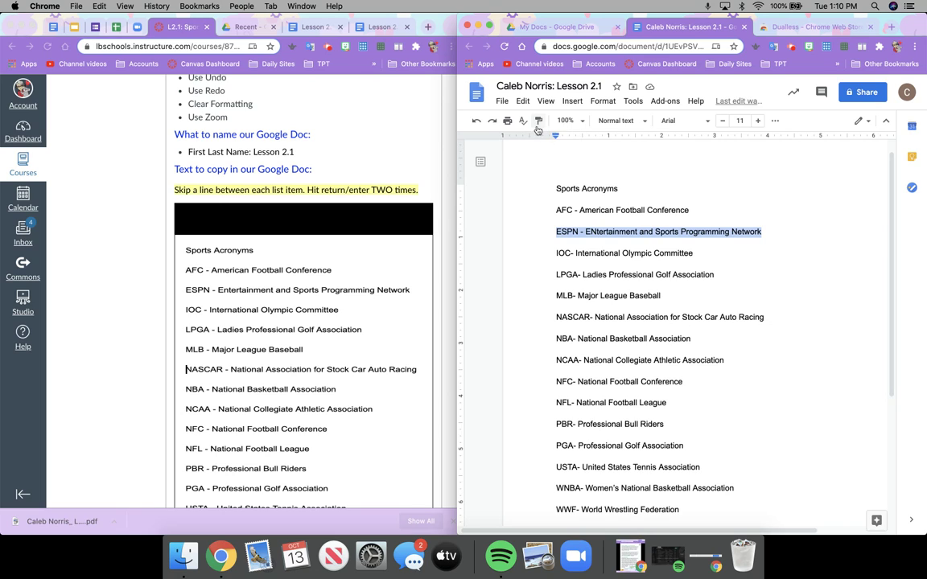
Zoom the document to 200%, then 50%, settle on Fit, and deselect the ESPN line
left_click(586, 122)
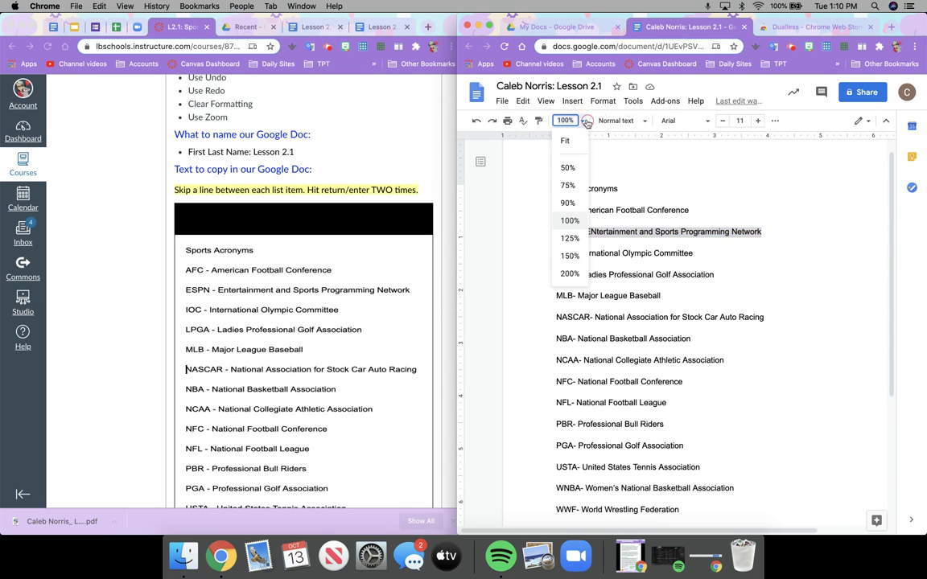
left_click(570, 273)
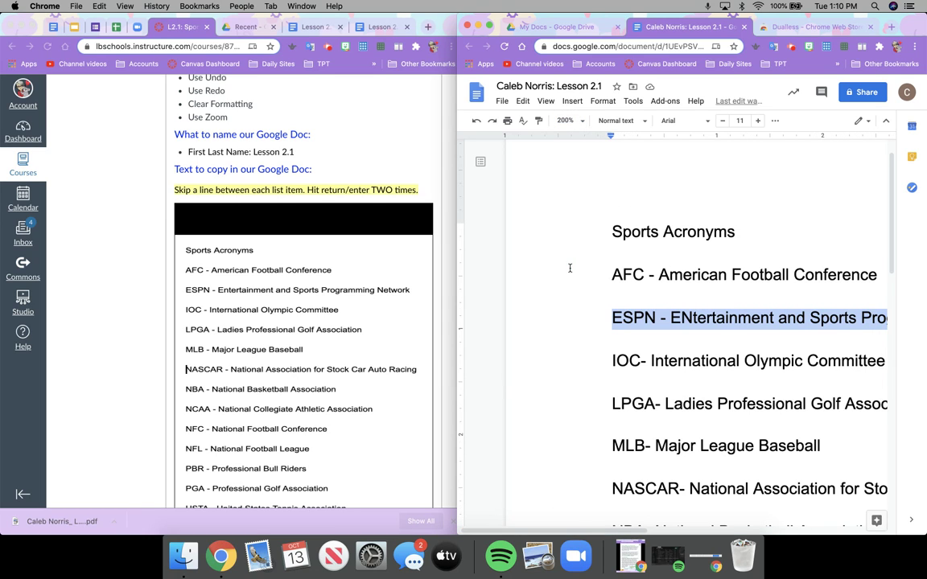
left_click(574, 122)
left_click(570, 171)
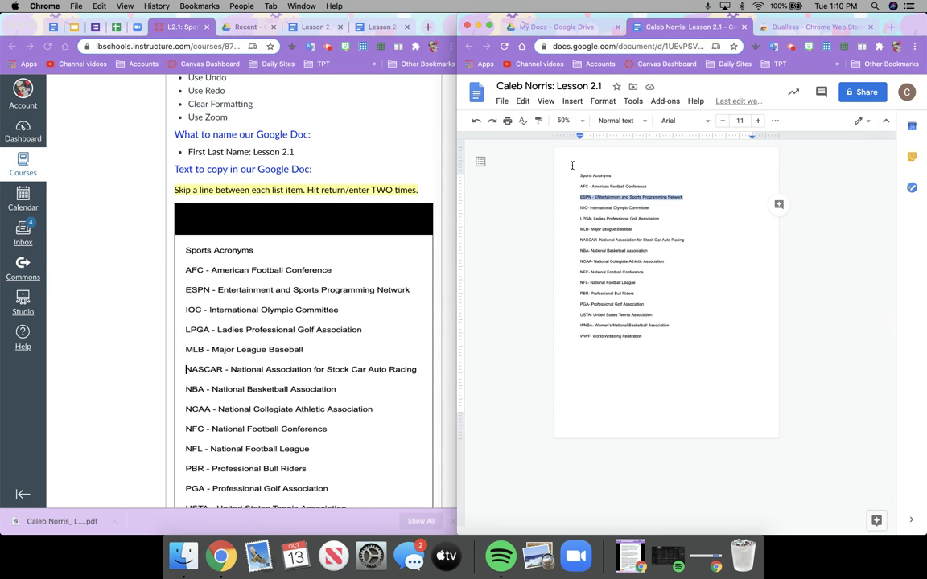
left_click(573, 120)
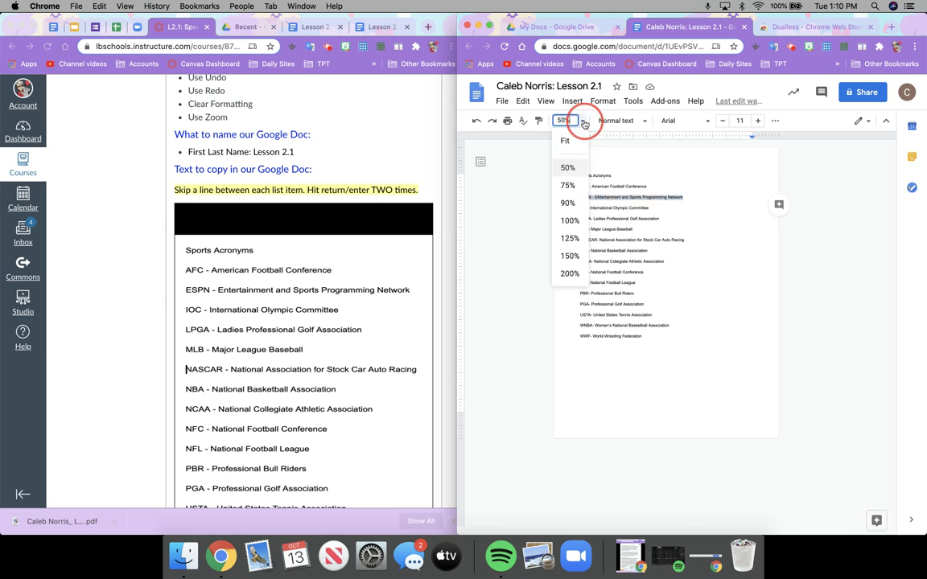
left_click(575, 141)
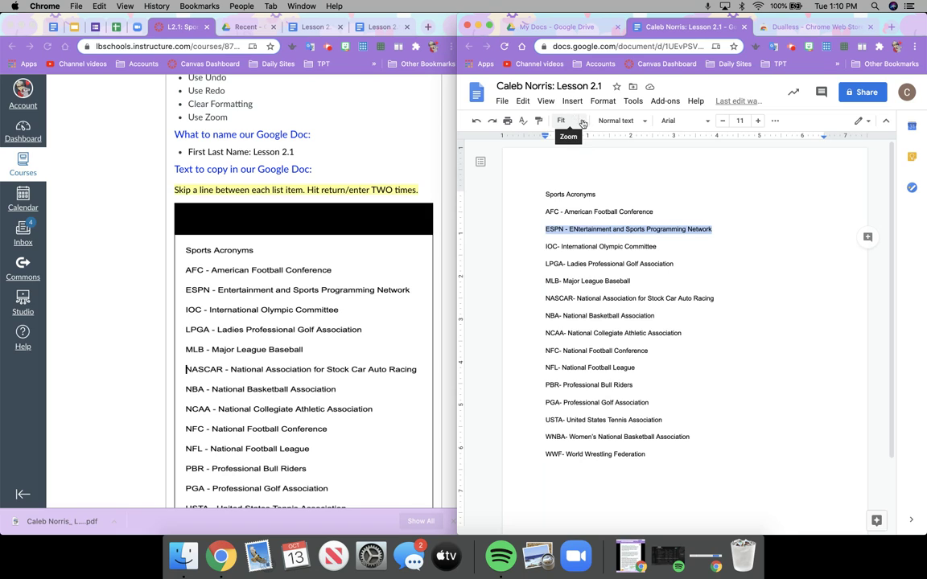
left_click(581, 121)
left_click(572, 144)
left_click(507, 249)
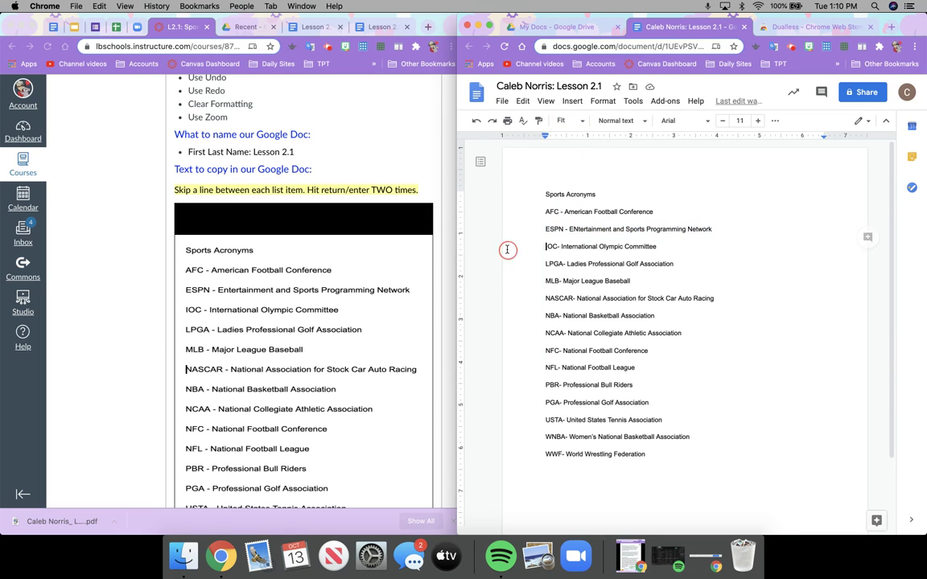
scroll(421, 187, "down", 5)
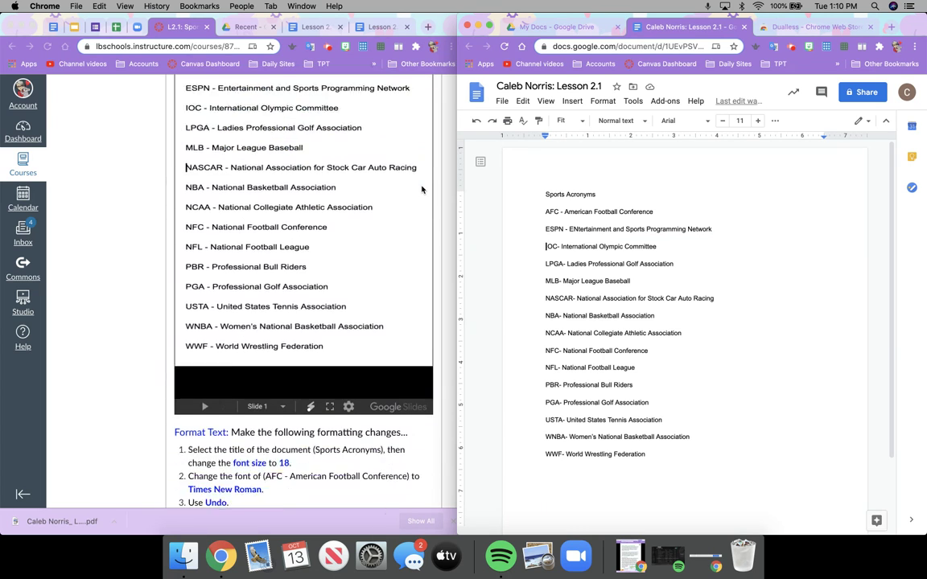
Select the whole Sports Acronyms title line and type font size 18
scroll(422, 190, "down", 7)
scroll(421, 190, "down", 2)
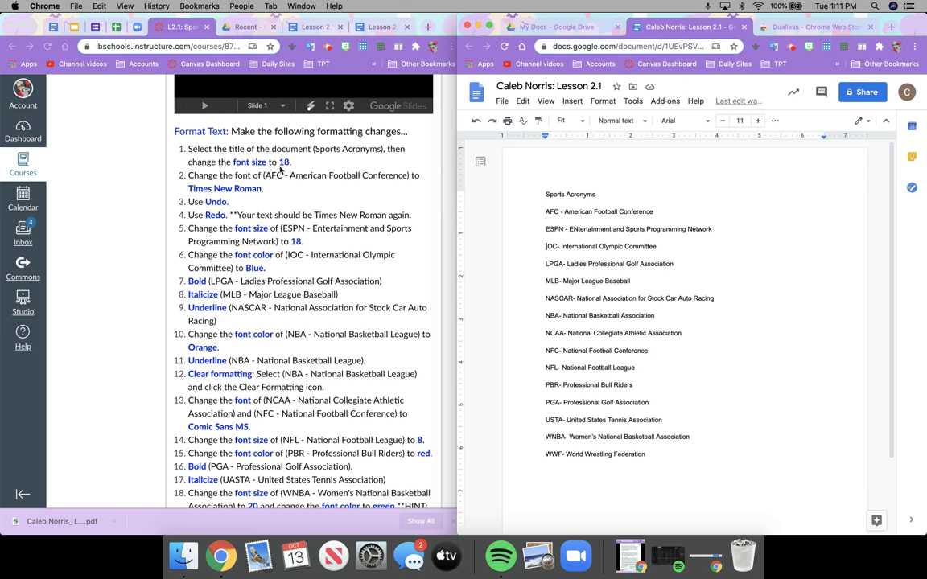
left_click(543, 190)
double_click(543, 190)
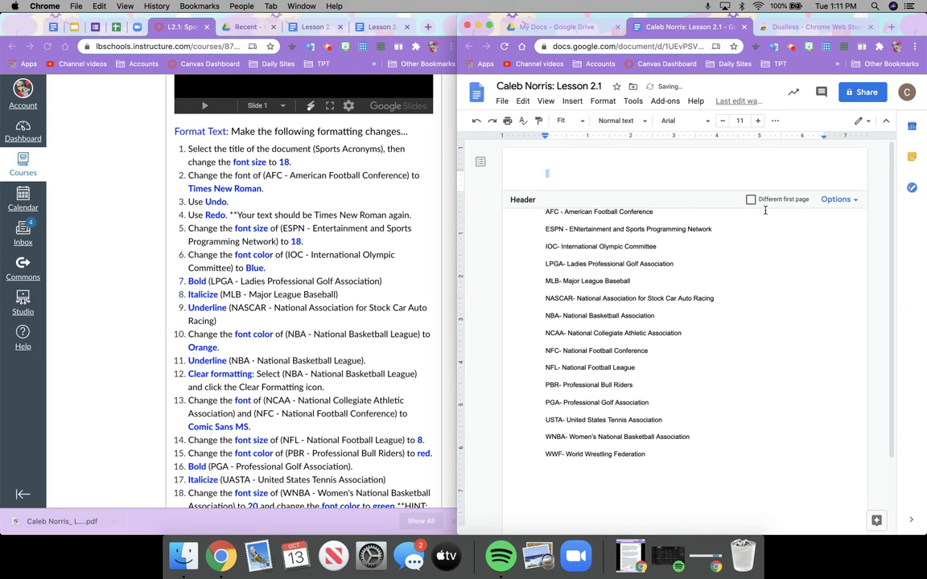
key("Escape")
triple_click(544, 194)
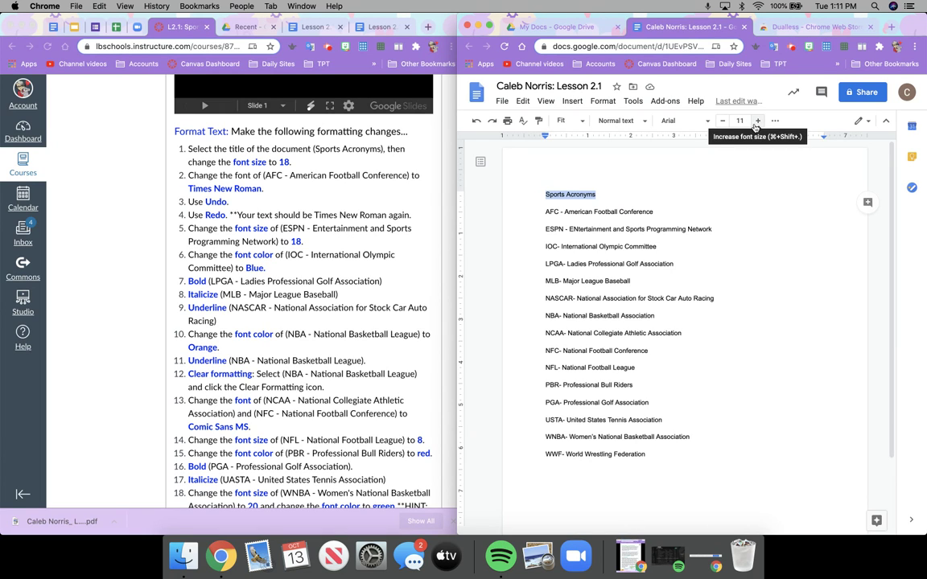
left_click(734, 122)
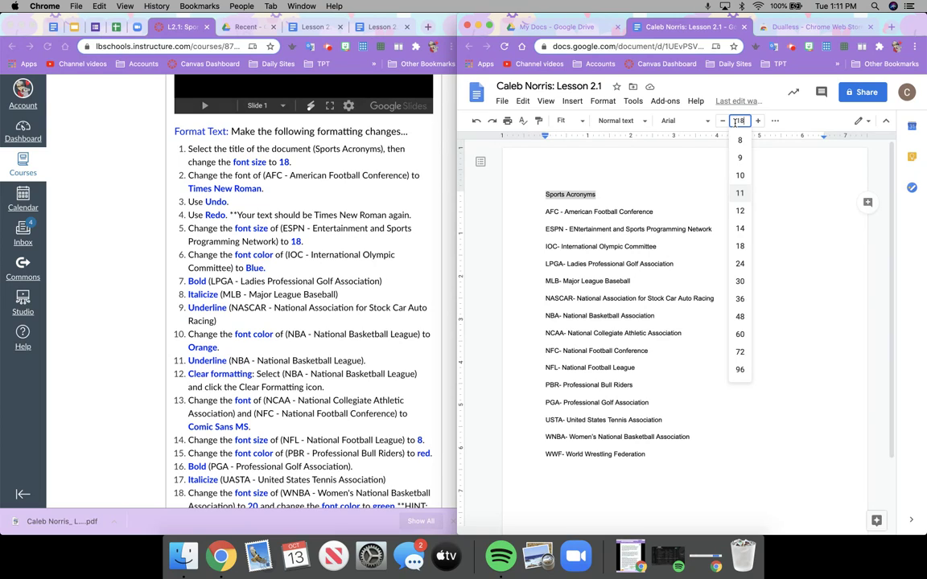
type("18")
key("Return")
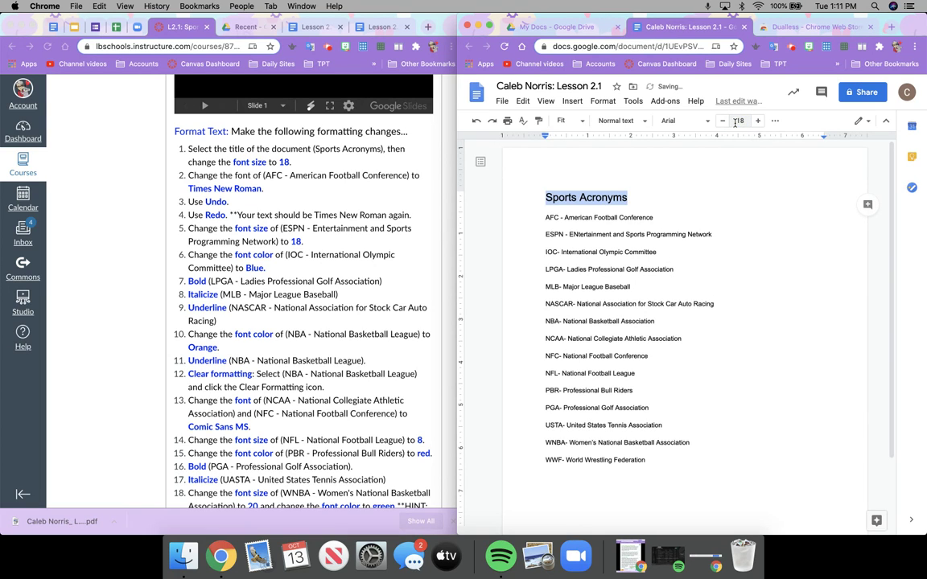
Undo, try the font size +/− buttons on the title, then undo back to size 11
key("ctrl+z")
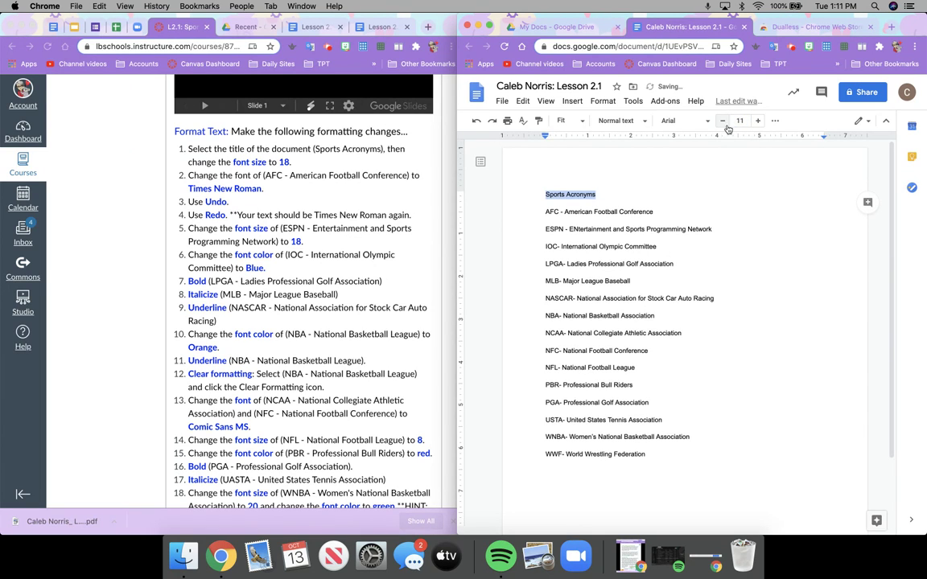
left_click(758, 122)
left_click(758, 123)
left_click(758, 122)
left_click(758, 122)
left_click(759, 122)
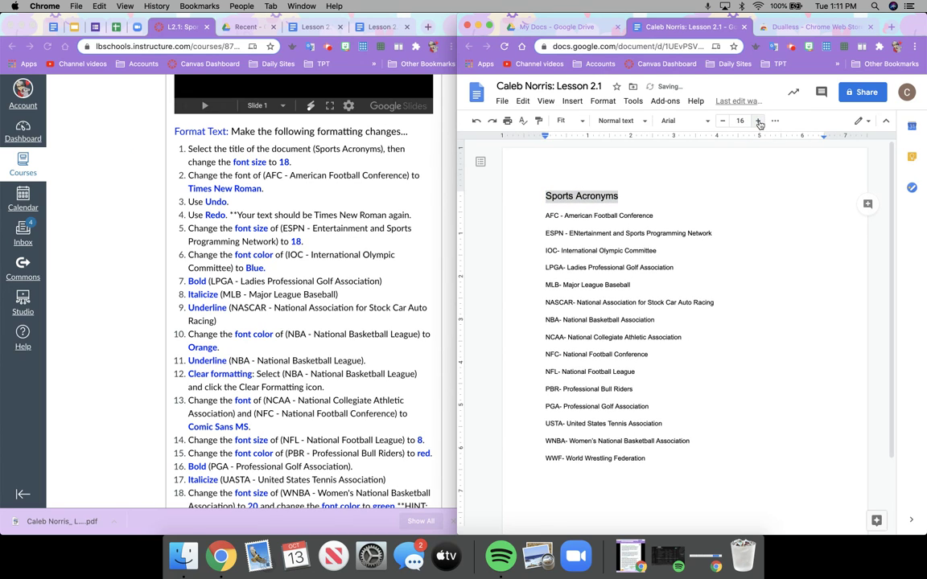
left_click(759, 123)
left_click(758, 122)
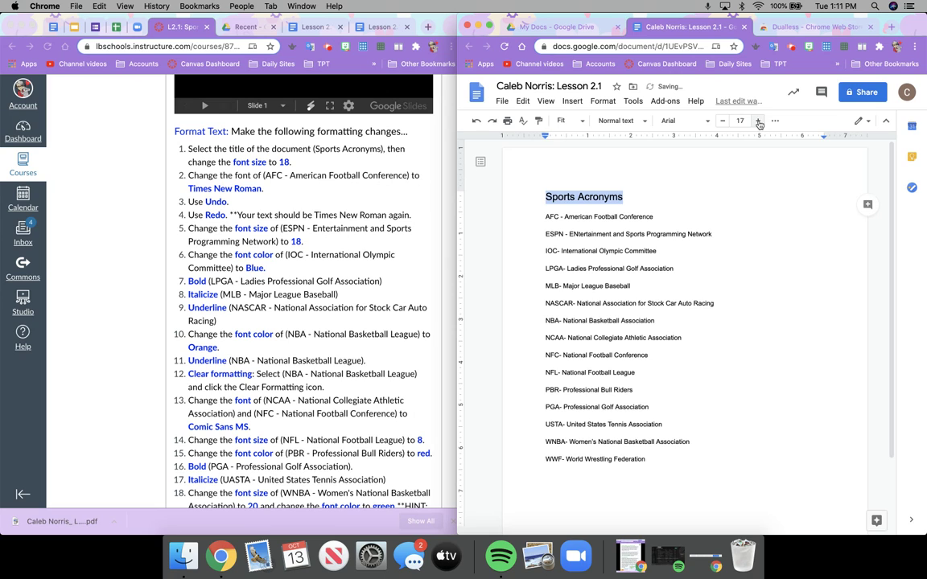
left_click(722, 122)
left_click(722, 122)
left_click(723, 122)
left_click(722, 121)
left_click(722, 121)
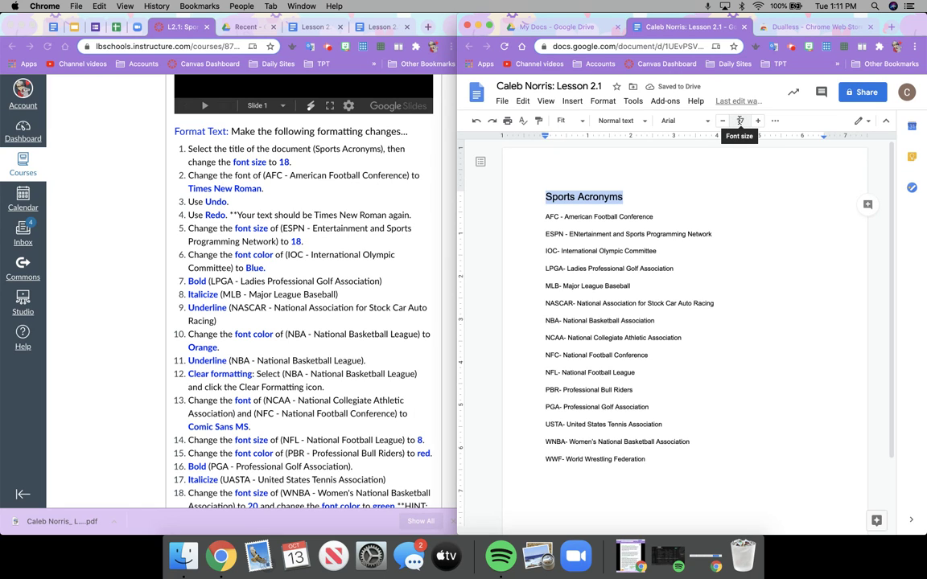
key("super+shift+comma")
key("super+shift+comma")
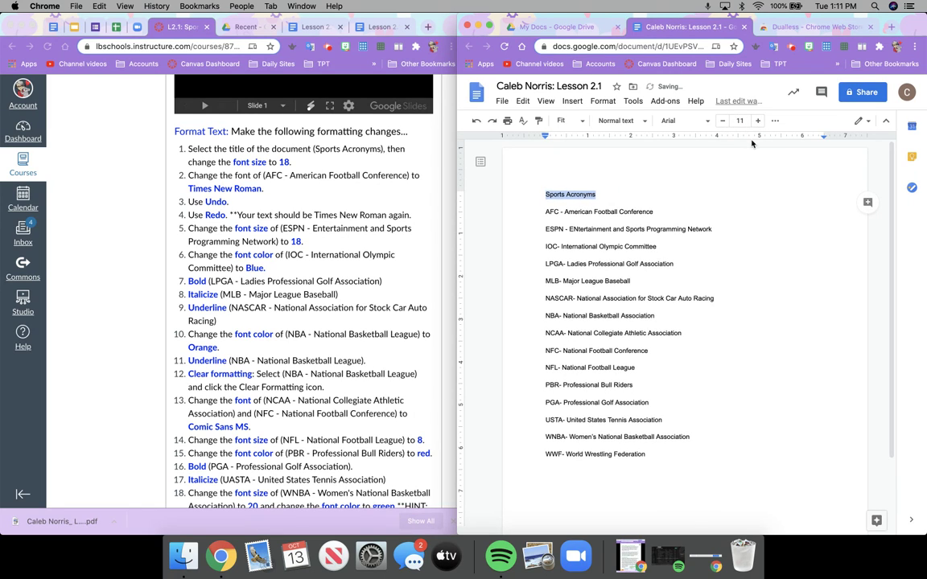
Pick 18 from the font size list for the title and deselect to check it
left_click(739, 121)
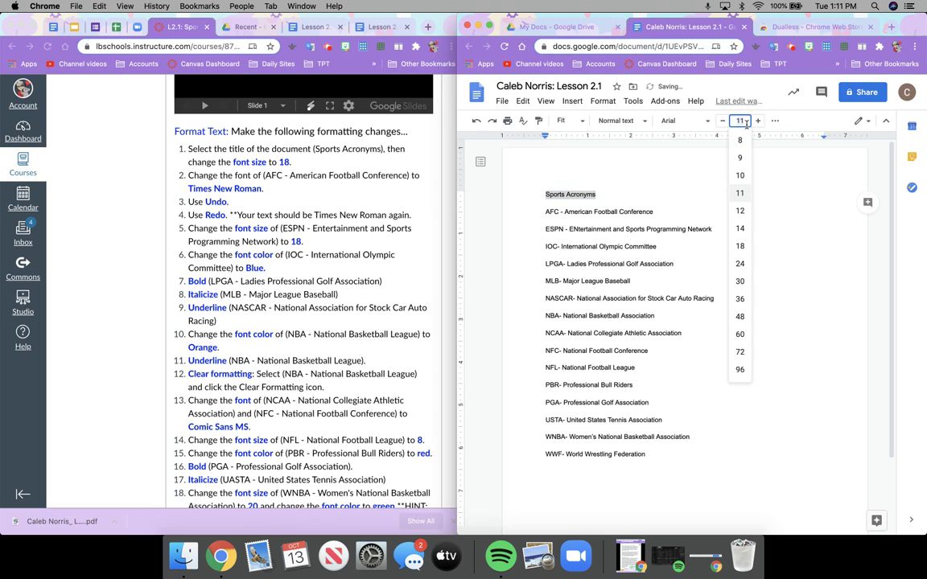
left_click(737, 245)
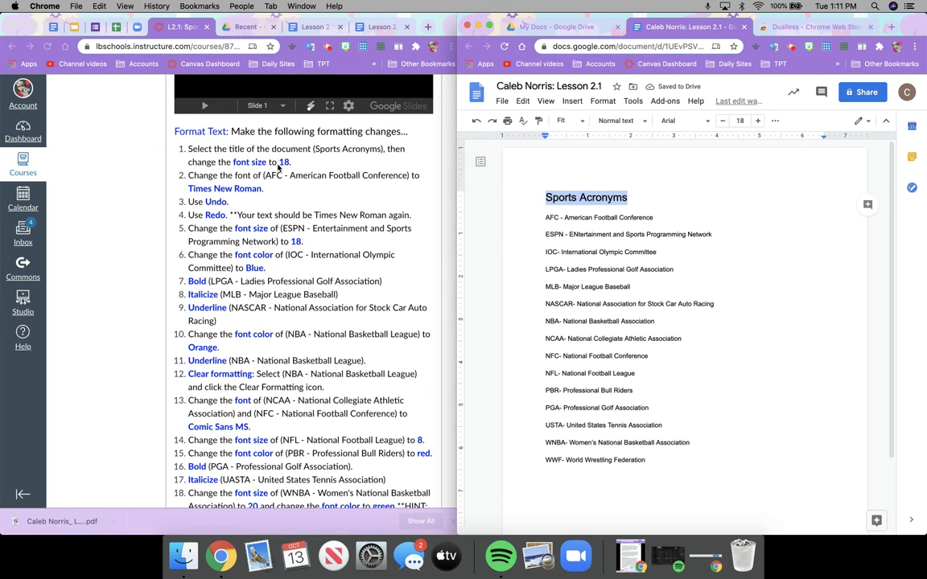
left_click(544, 198)
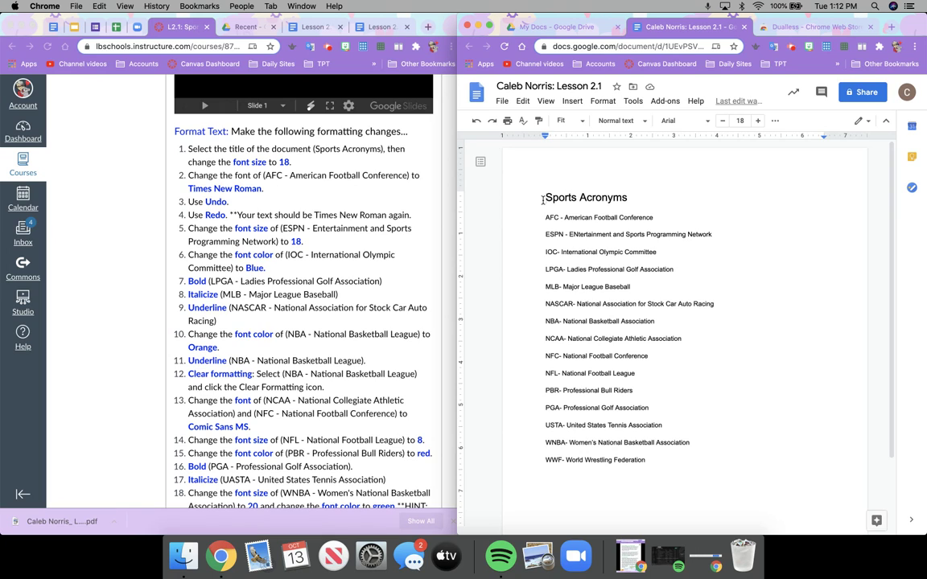
Change the 'AFC - American Football Conference' line's font to Times New Roman
left_click_drag(539, 217, 655, 217)
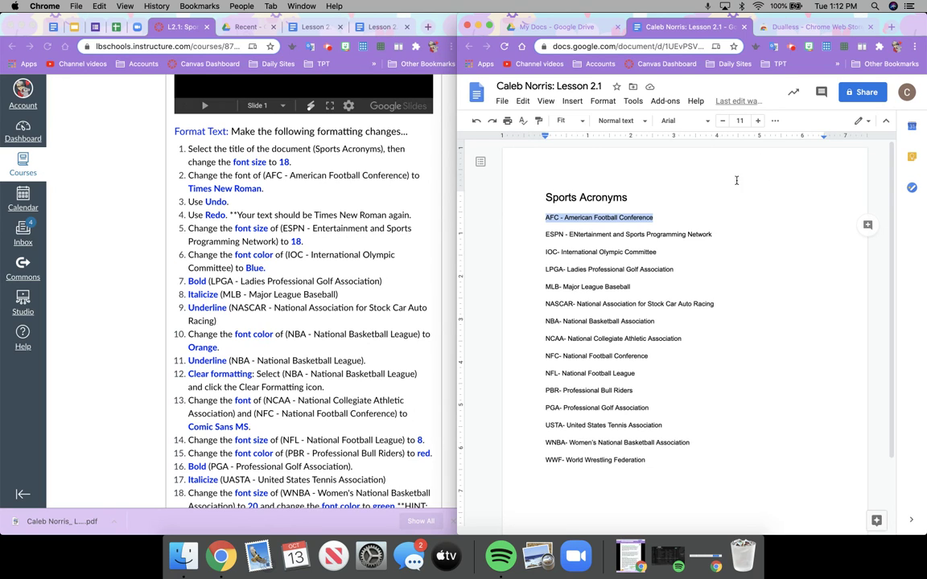
left_click(708, 124)
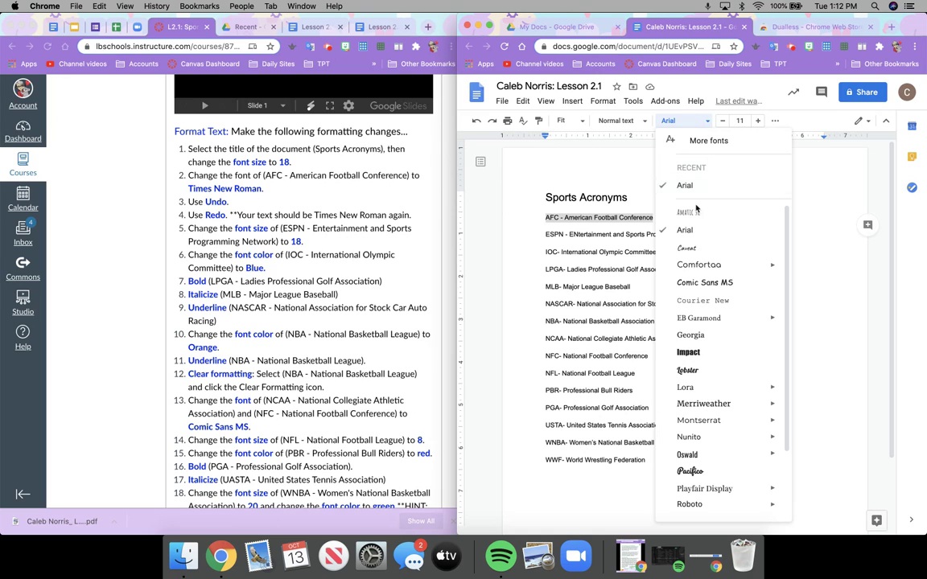
scroll(682, 309, "down", 3)
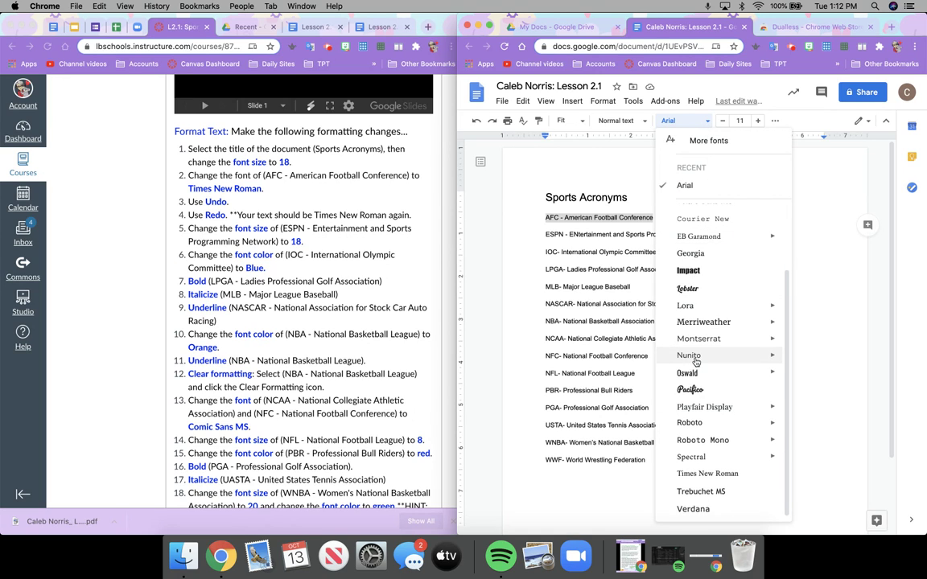
left_click(729, 473)
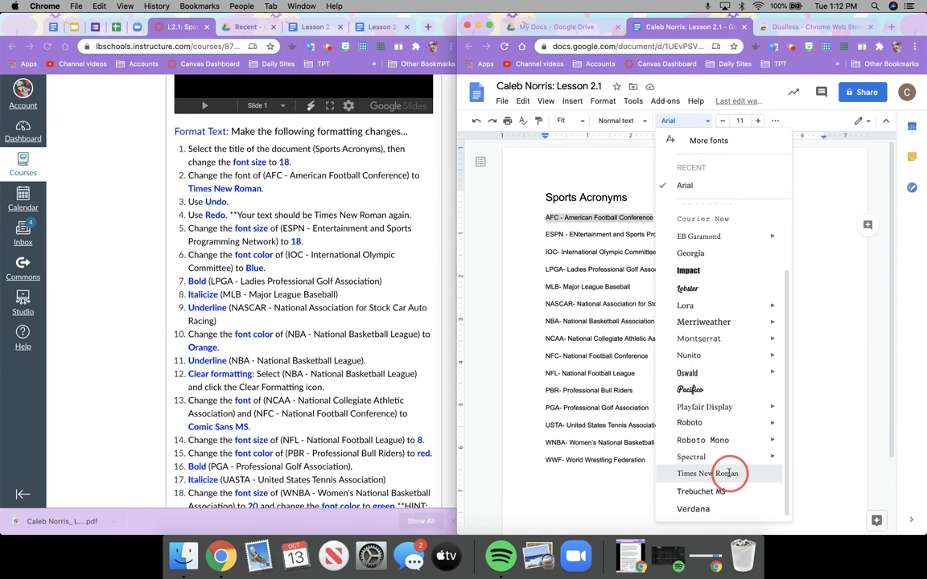
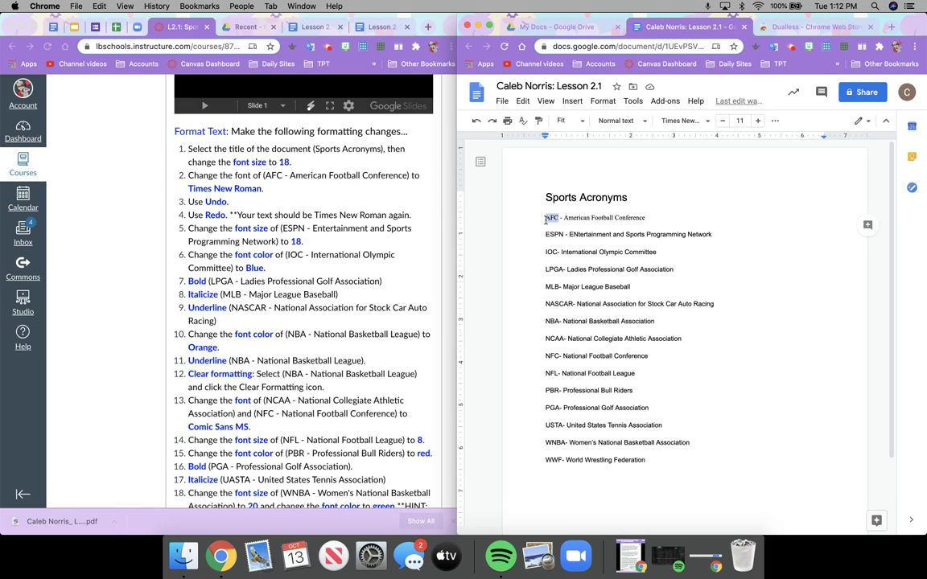
Undo the AFC line's font change, then redo it so the line is Times New Roman again
triple_click(545, 219)
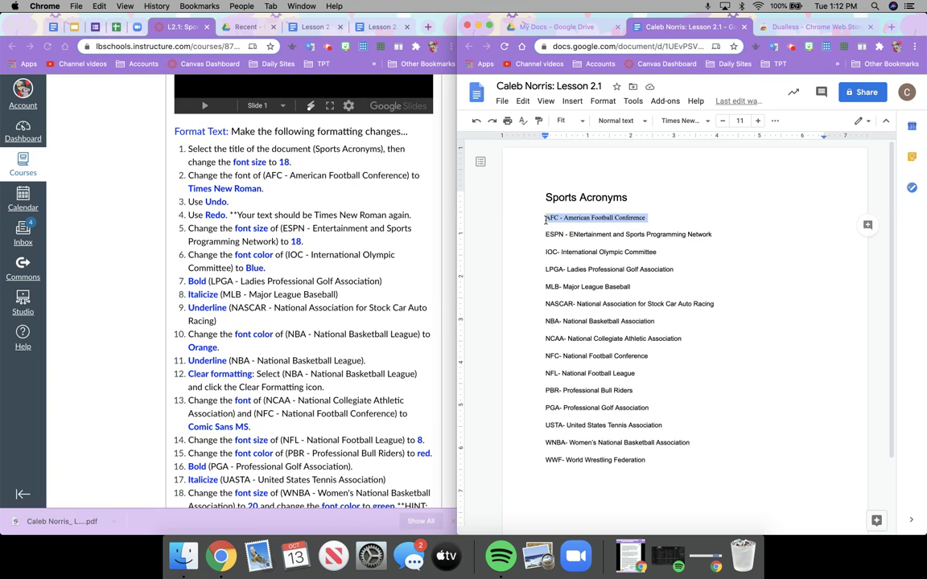
left_click(476, 122)
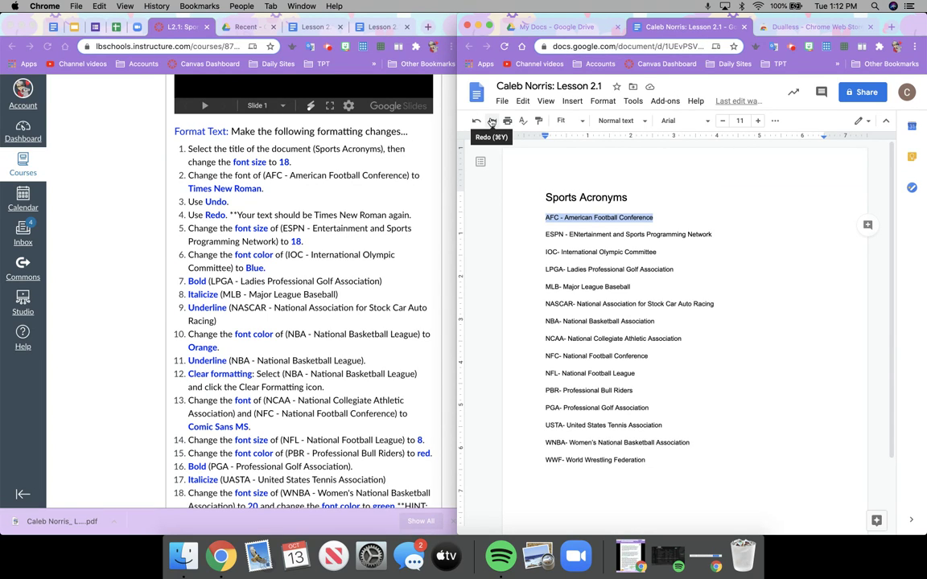
left_click(522, 102)
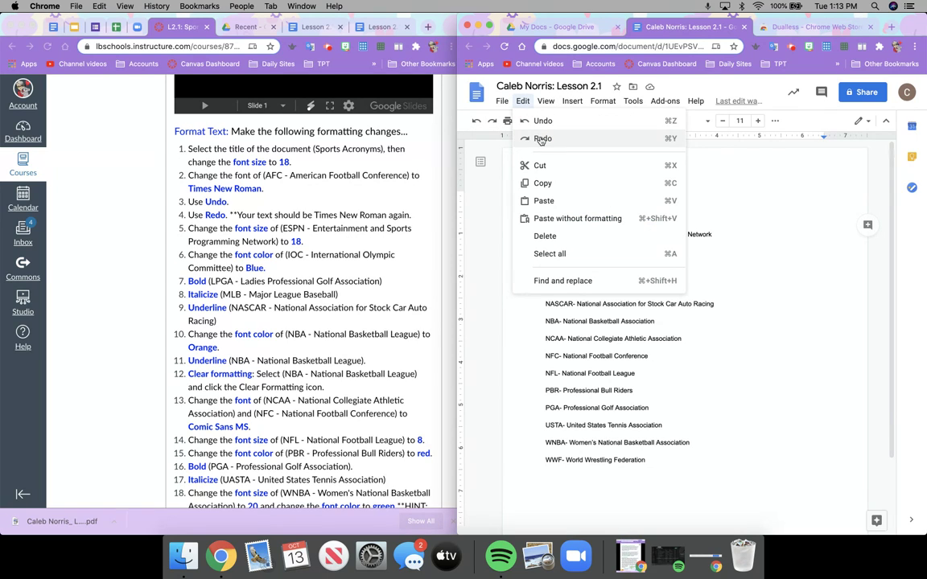
left_click(494, 232)
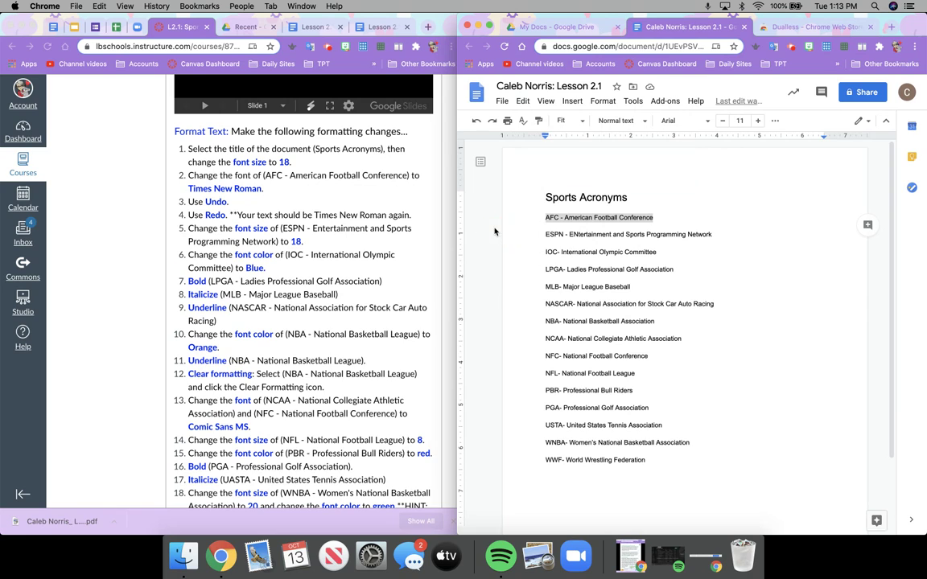
triple_click(546, 218)
left_click(493, 121)
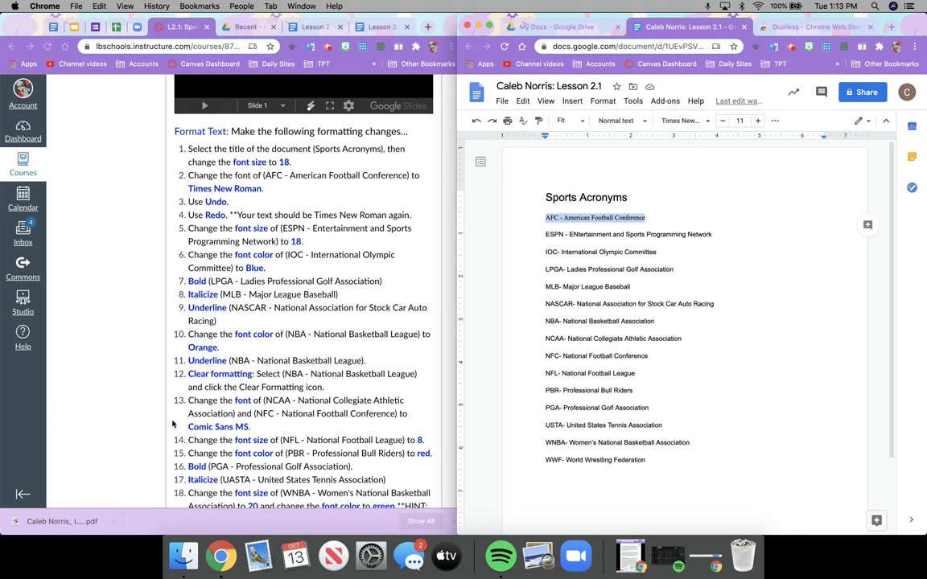
scroll(172, 424, "down", 2)
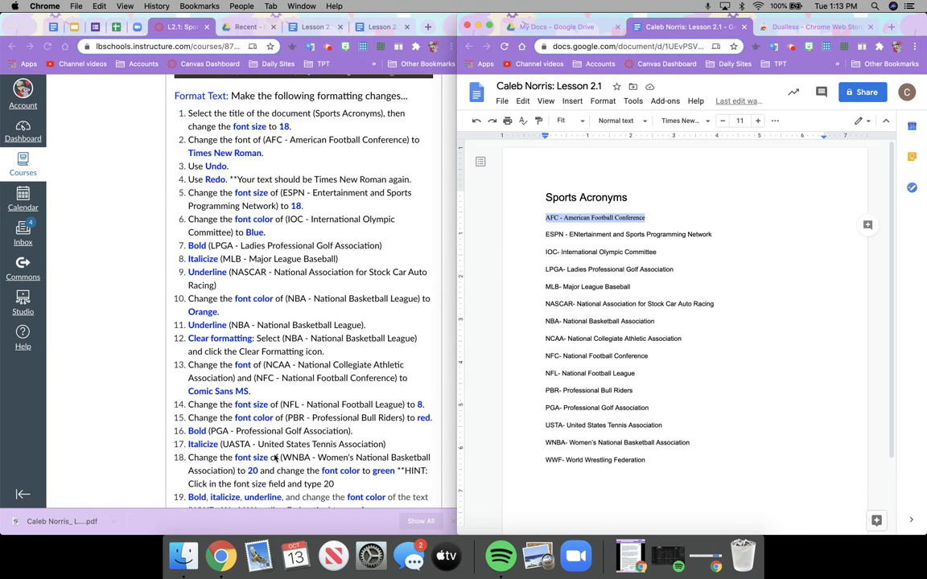
scroll(275, 455, "down", 1)
scroll(275, 455, "down", 1)
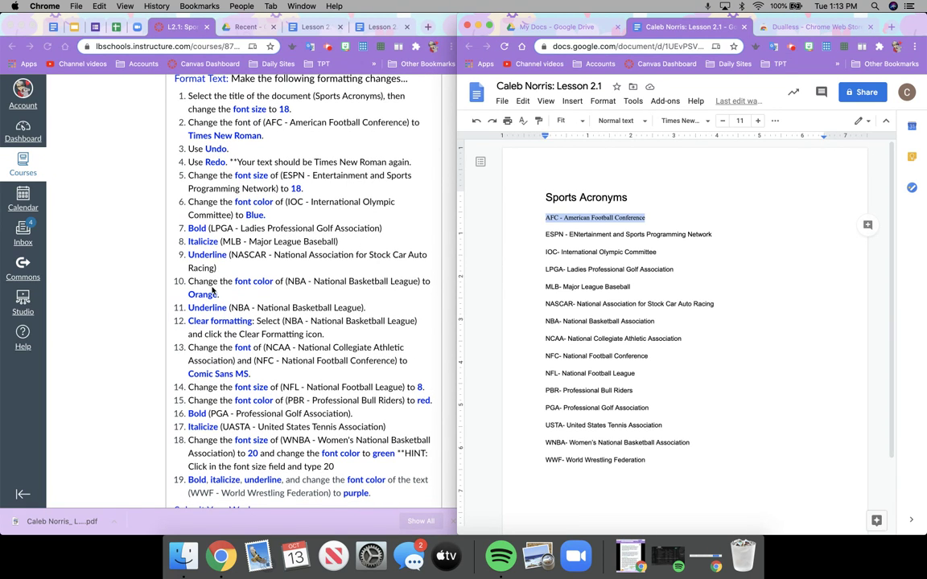
scroll(214, 298, "down", 3)
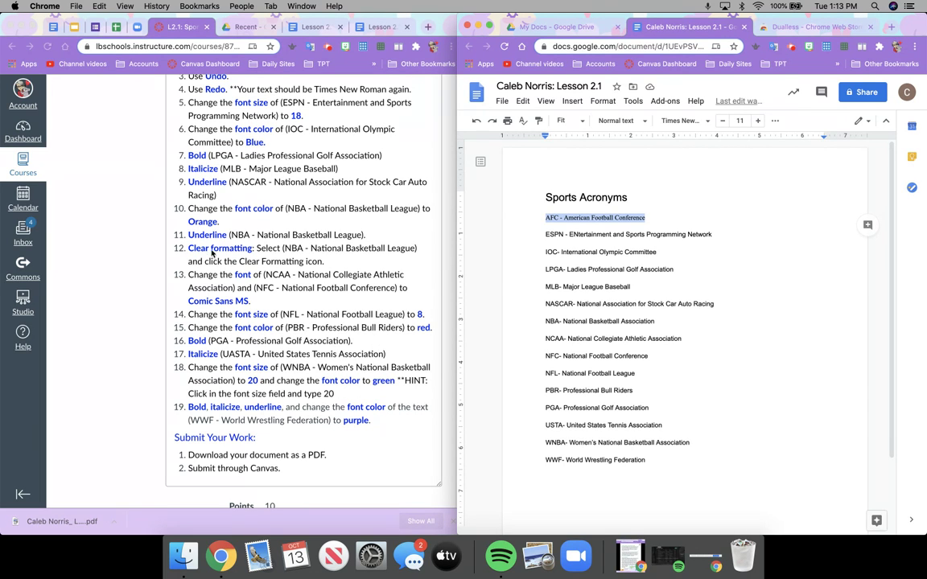
scroll(313, 283, "up", 4)
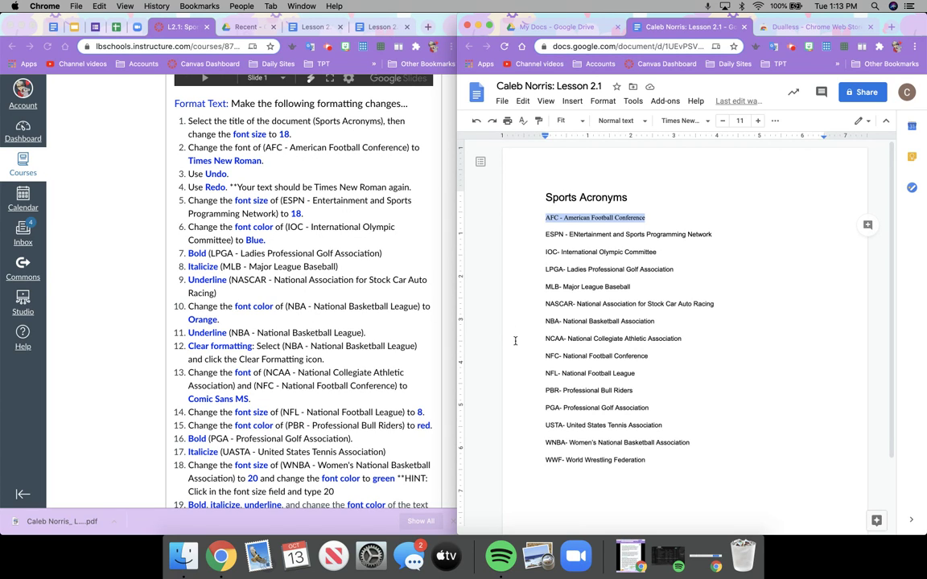
Make the NBA line orange and underlined
left_click_drag(545, 320, 656, 319)
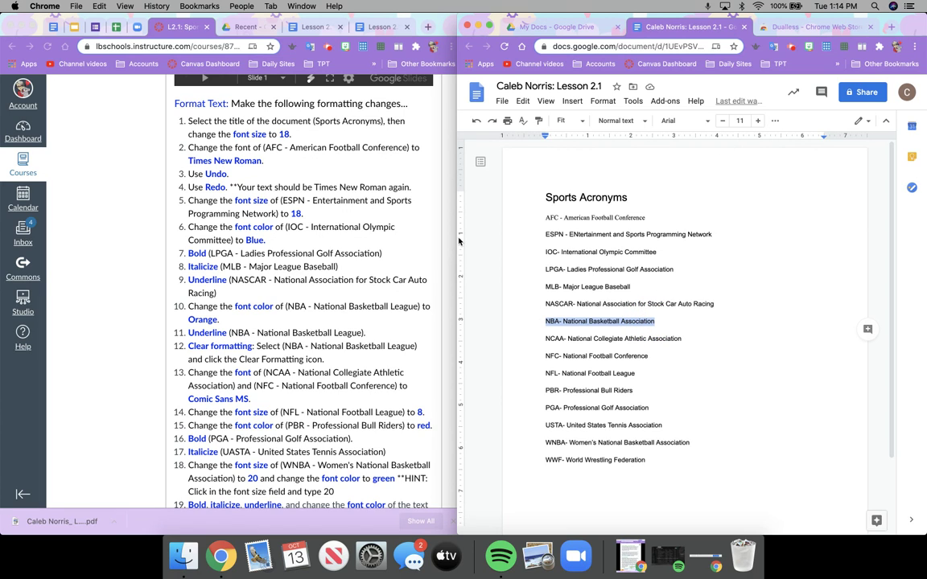
left_click(775, 122)
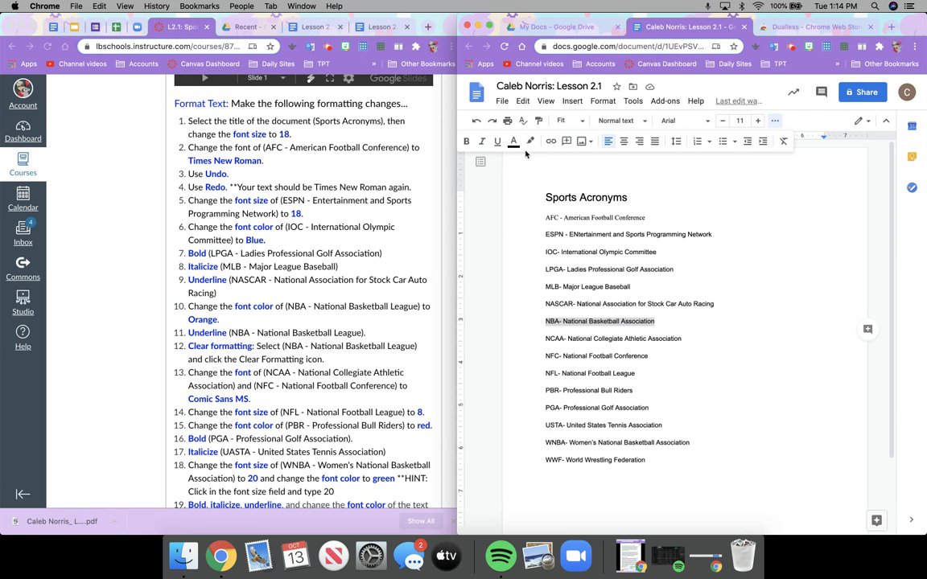
left_click(776, 121)
left_click(775, 121)
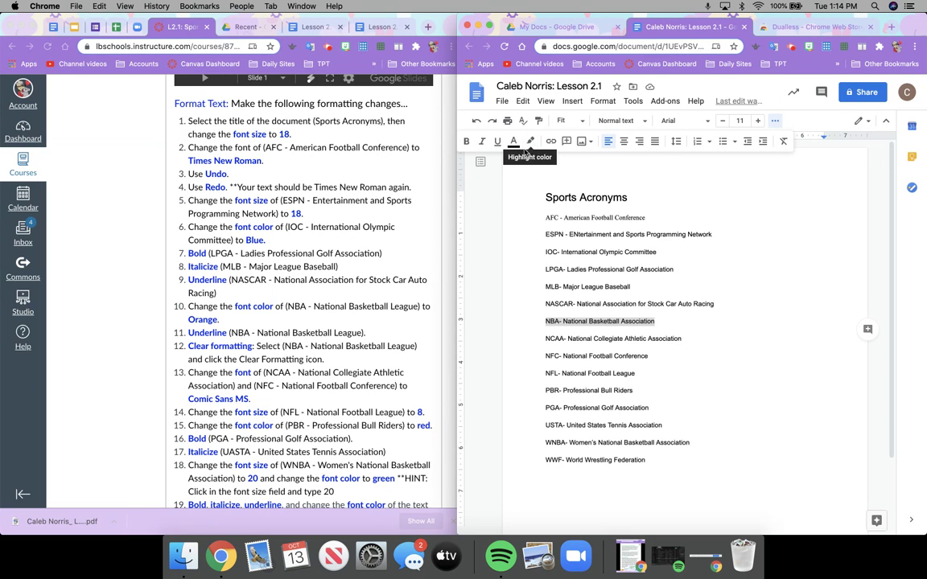
left_click(514, 144)
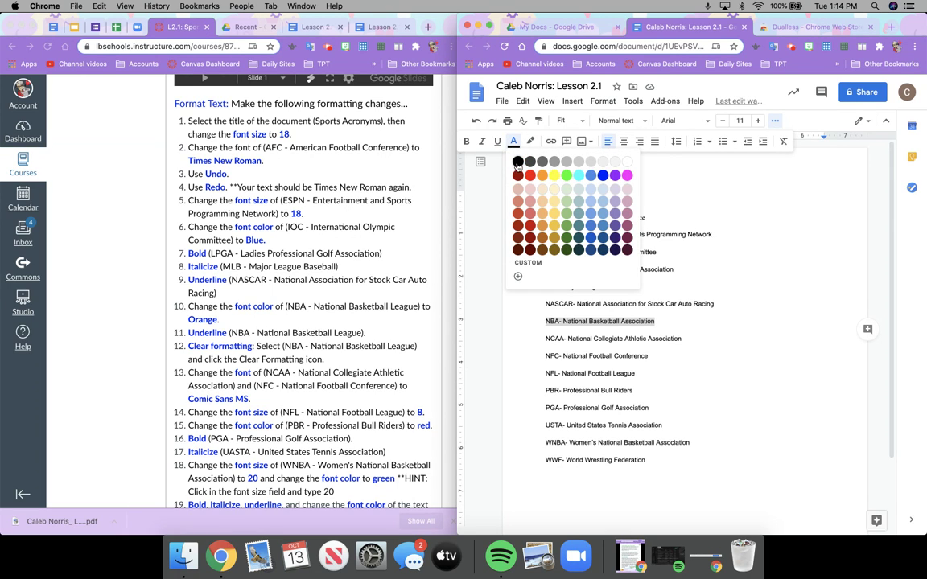
left_click(542, 176)
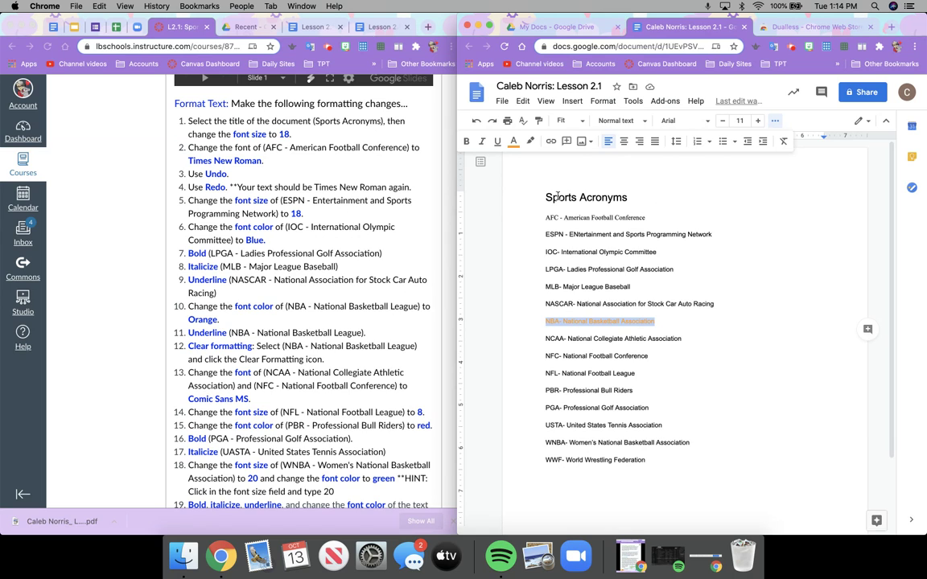
left_click(495, 145)
Clear the NBA line back to plain text and widen the Docs window across the screen
left_click_drag(658, 321, 545, 321)
left_click(786, 143)
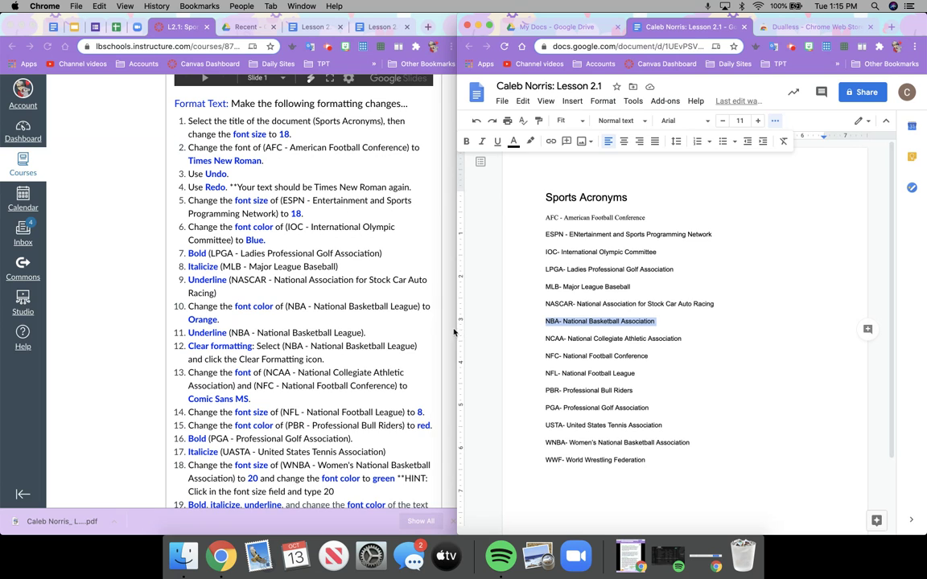
left_click_drag(457, 329, 113, 325)
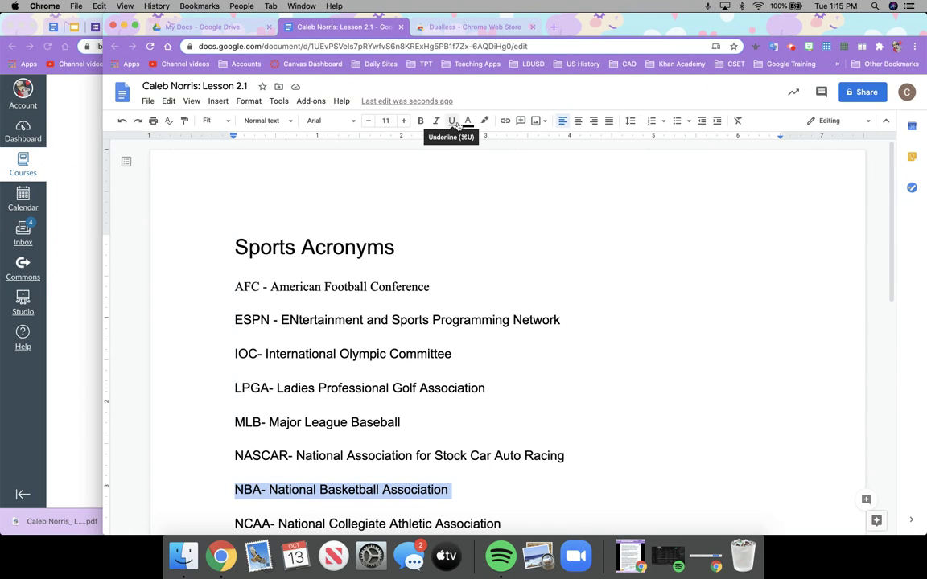
Set the NBA line to font size 11 and narrow the Docs window to reveal the Canvas instructions
left_click(386, 121)
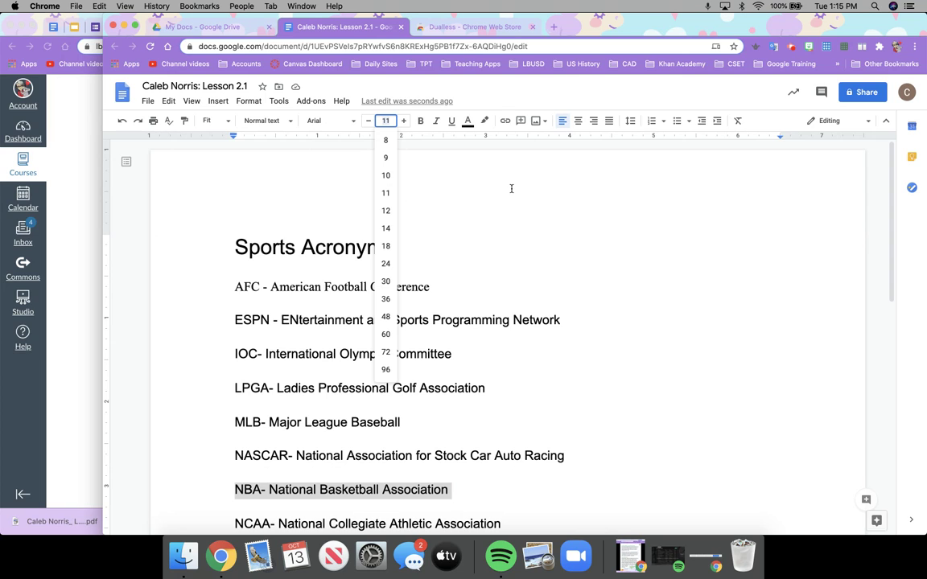
type("121212")
key("BackSpace")
key("BackSpace")
key("BackSpace")
key("BackSpace")
type("1")
key("Return")
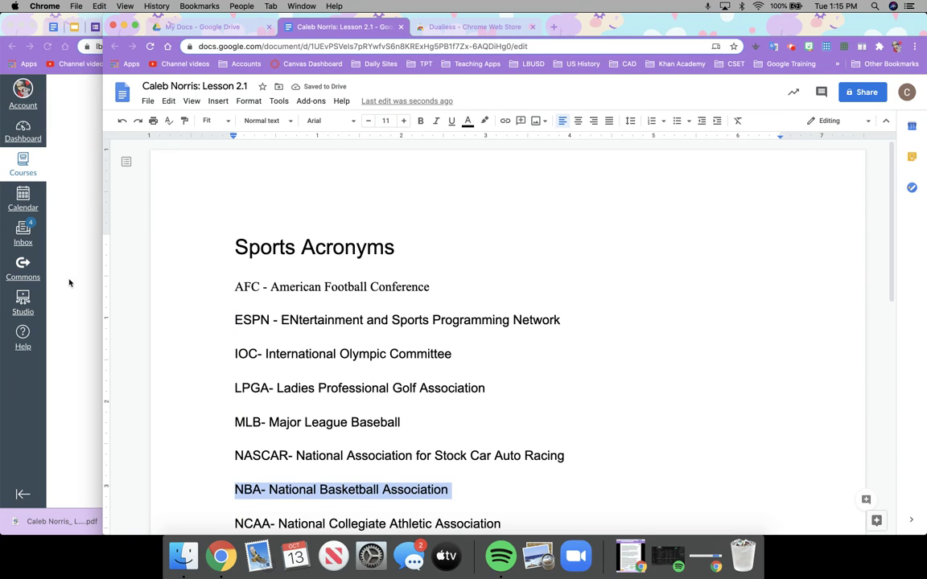
left_click_drag(100, 250, 458, 249)
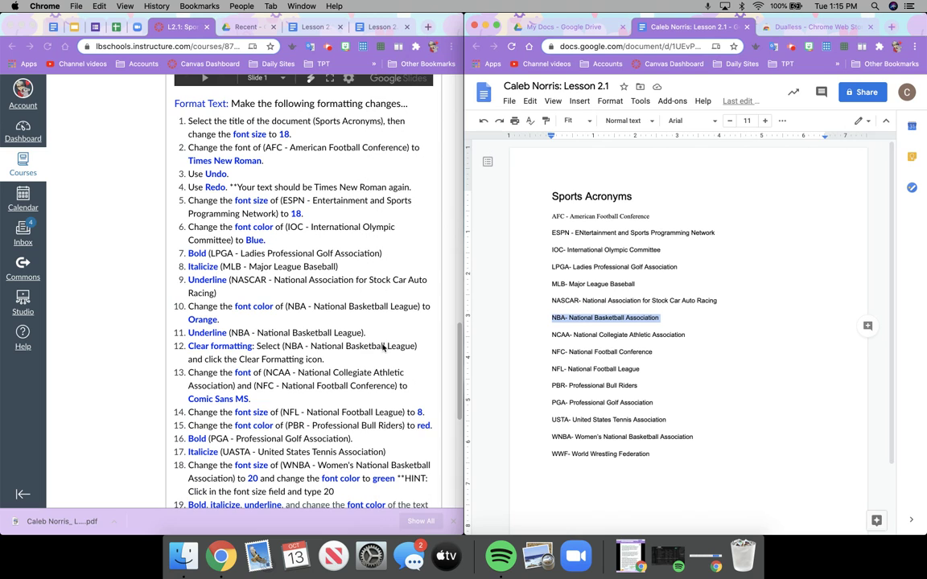
Dismiss the recorder popup, review the Canvas instructions, and move the Docs window left over them
scroll(387, 347, "down", 2)
scroll(387, 347, "down", 3)
scroll(387, 351, "up", 3)
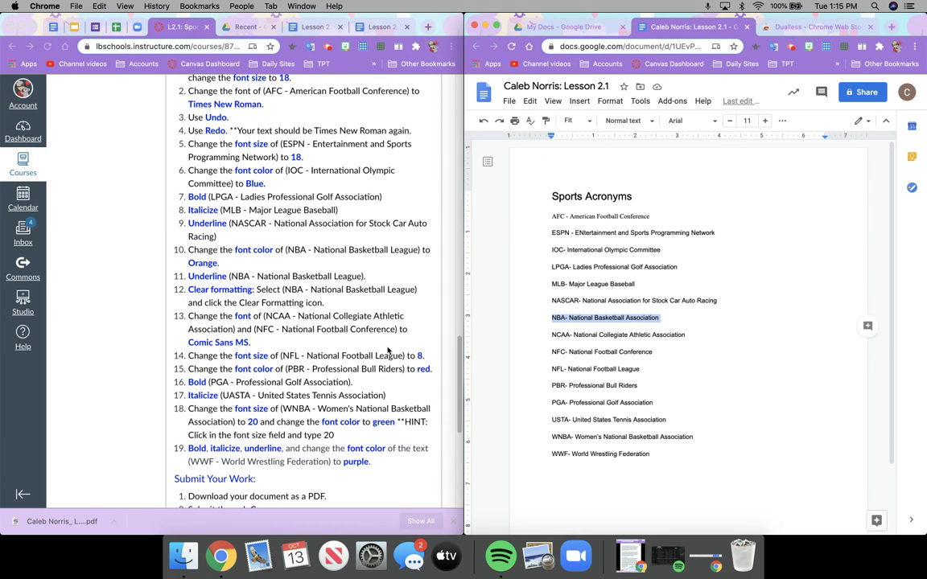
left_click(791, 48)
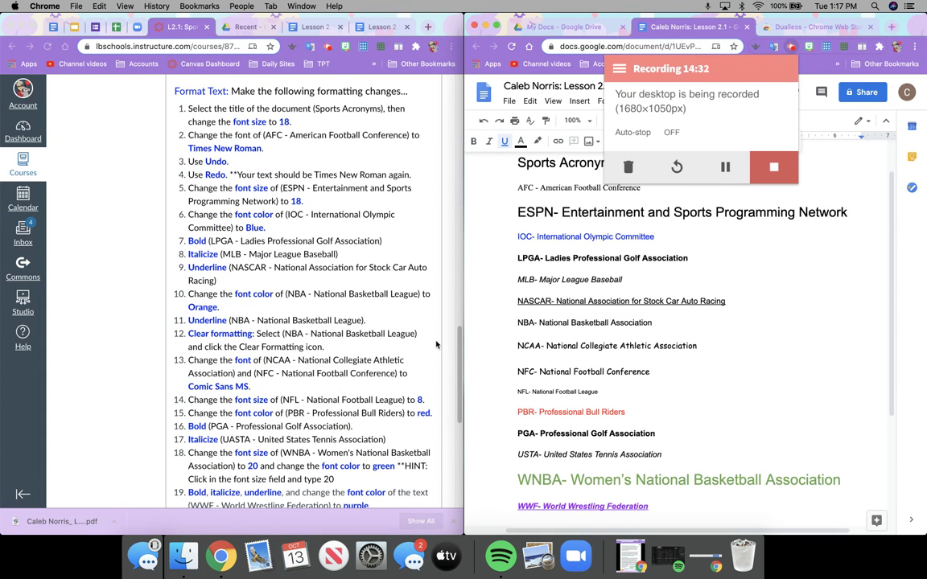
left_click(469, 285)
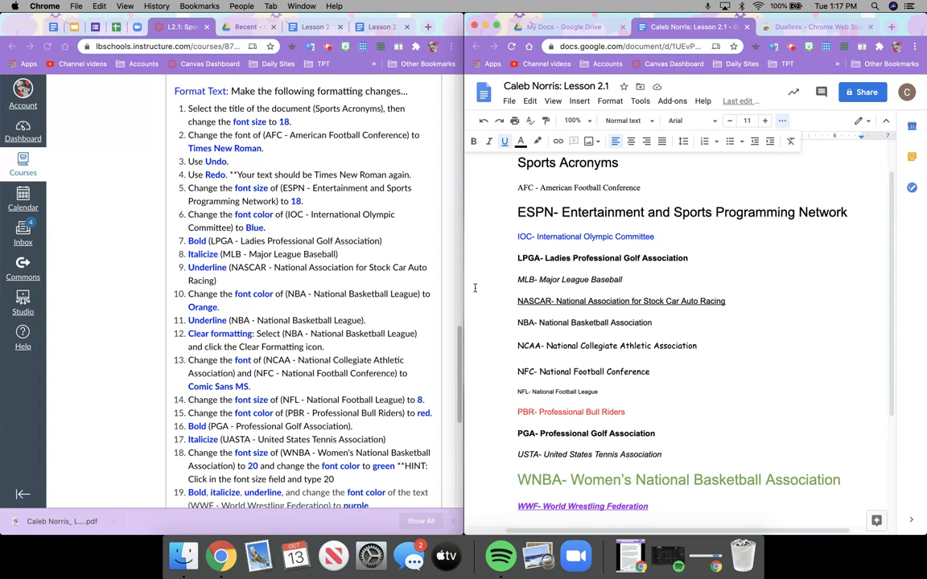
scroll(475, 286, "down", 1)
scroll(474, 288, "up", 2)
scroll(474, 290, "down", 1)
scroll(475, 290, "down", 1)
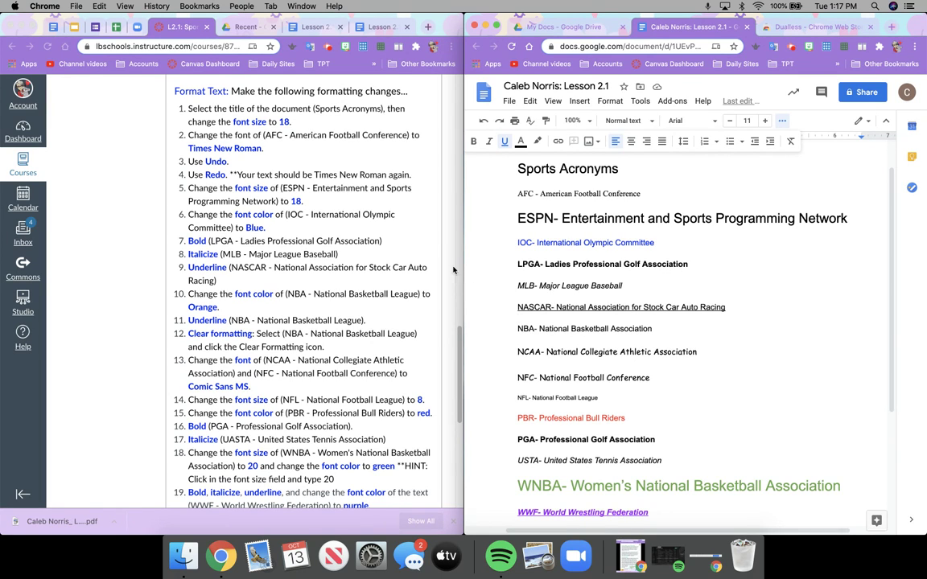
scroll(430, 344, "down", 3)
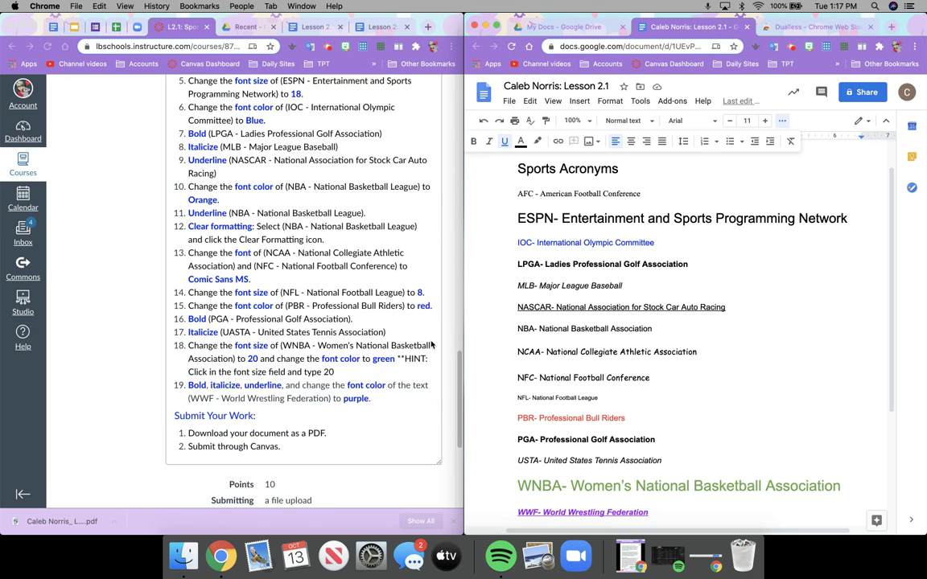
scroll(431, 344, "up", 3)
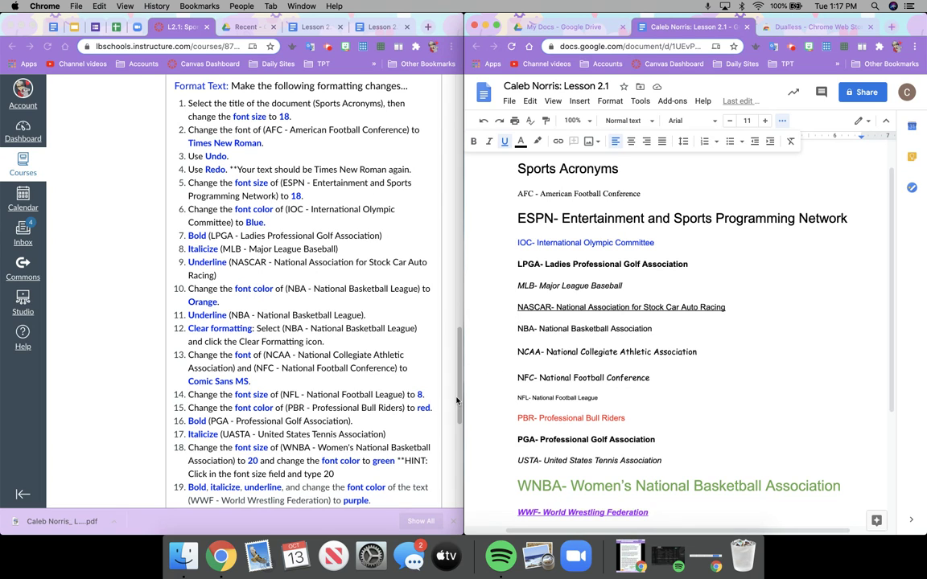
scroll(434, 400, "down", 3)
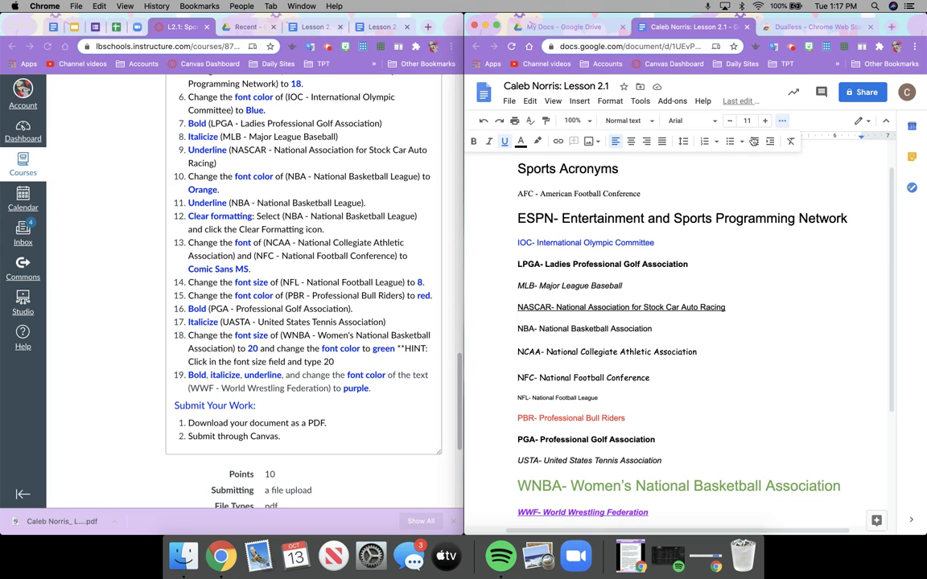
left_click_drag(912, 24, 832, 19)
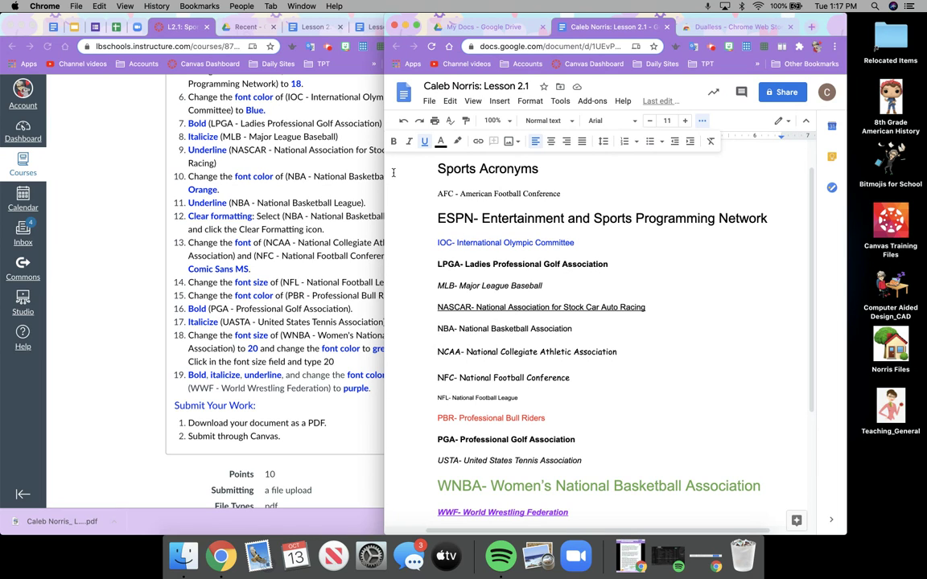
Download the Sports Acronyms document as a PDF Document (.pdf) from the File menu
scroll(394, 172, "up", 2)
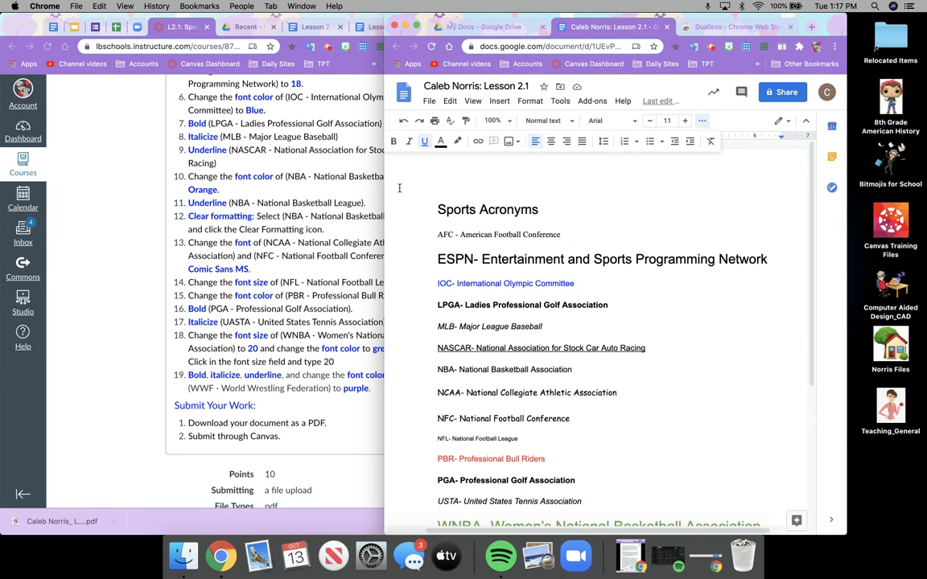
left_click(427, 101)
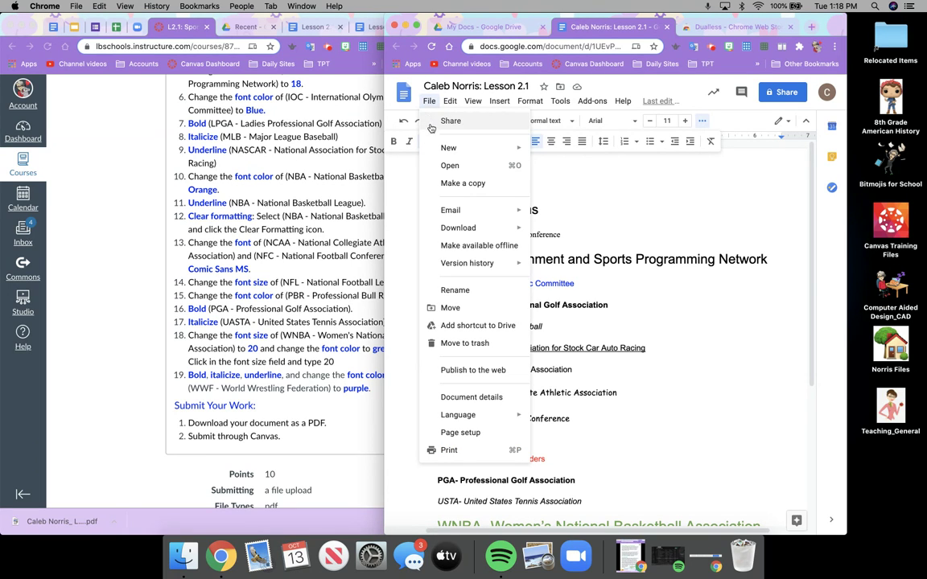
mouse_move(460, 231)
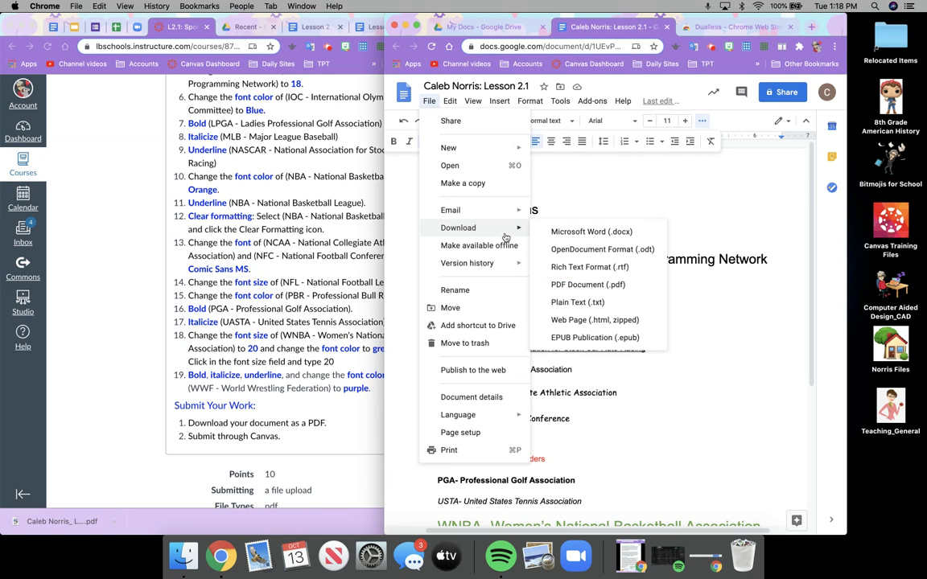
left_click(588, 286)
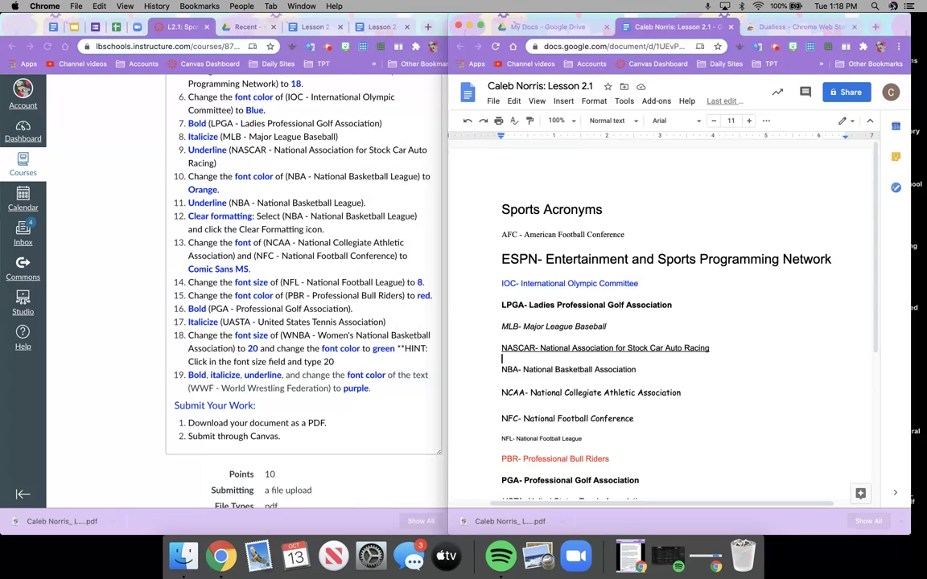
Switch the Canvas course to Student View from the course home page
left_click(440, 322)
scroll(442, 320, "up", 15)
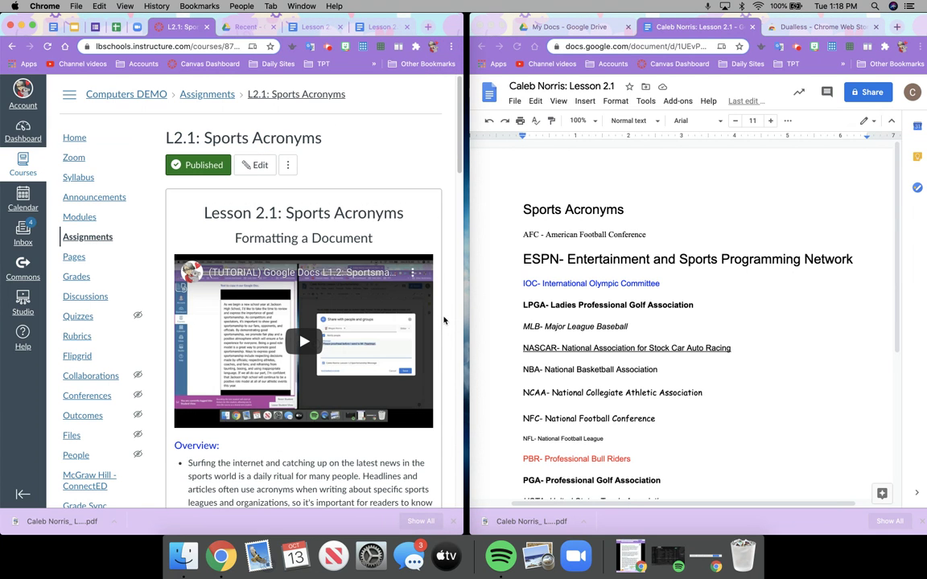
left_click(68, 137)
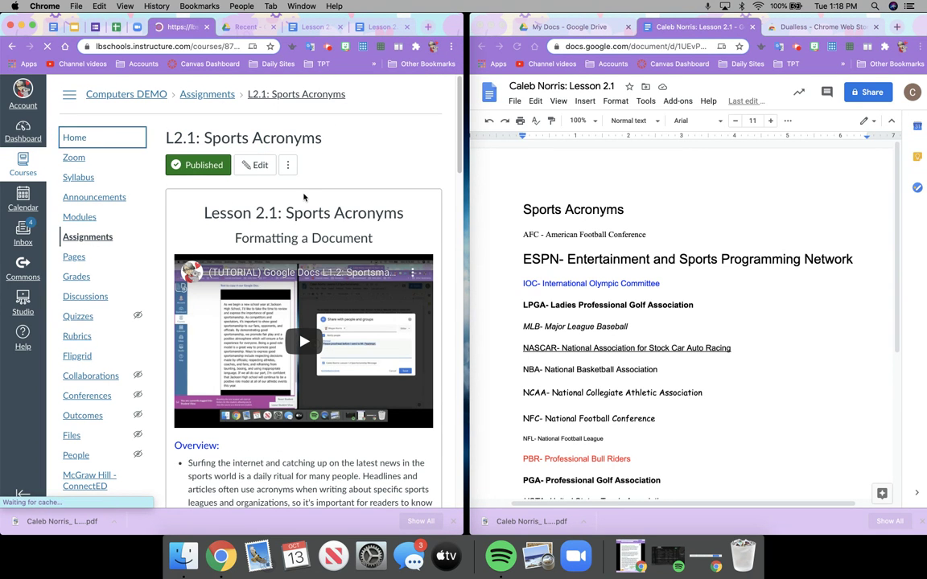
scroll(346, 317, "down", 20)
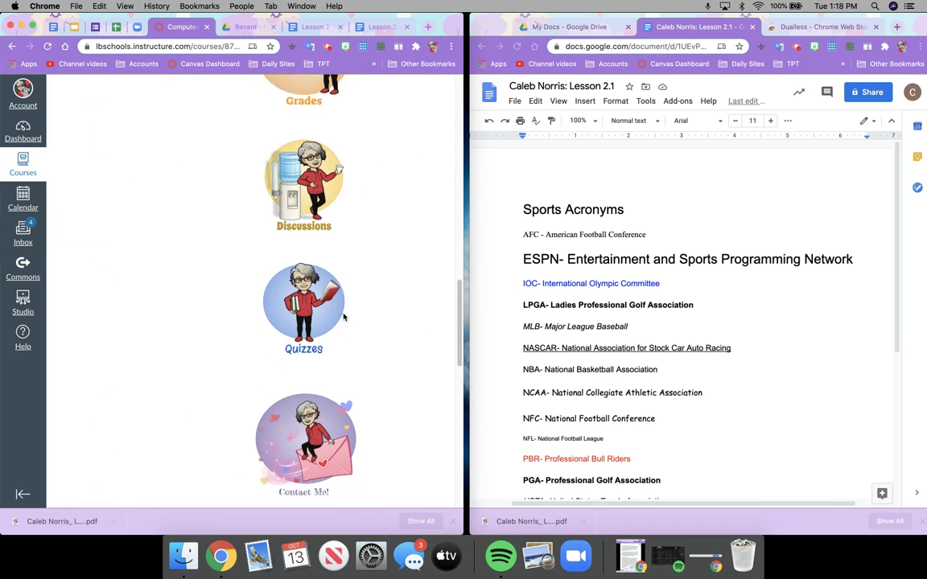
scroll(342, 319, "down", 2)
left_click(223, 384)
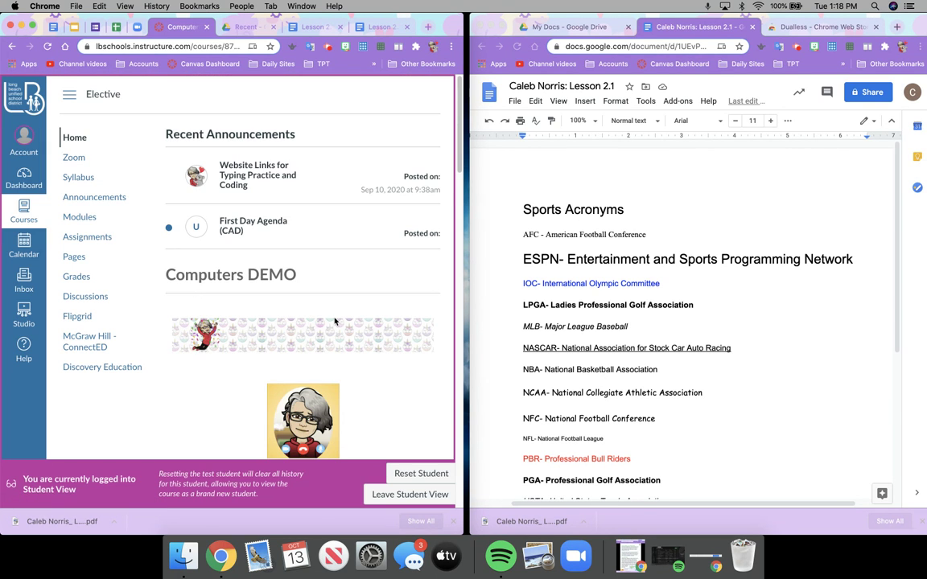
Open the L2.1: Sports Acronyms assignment and start a submission
left_click(84, 235)
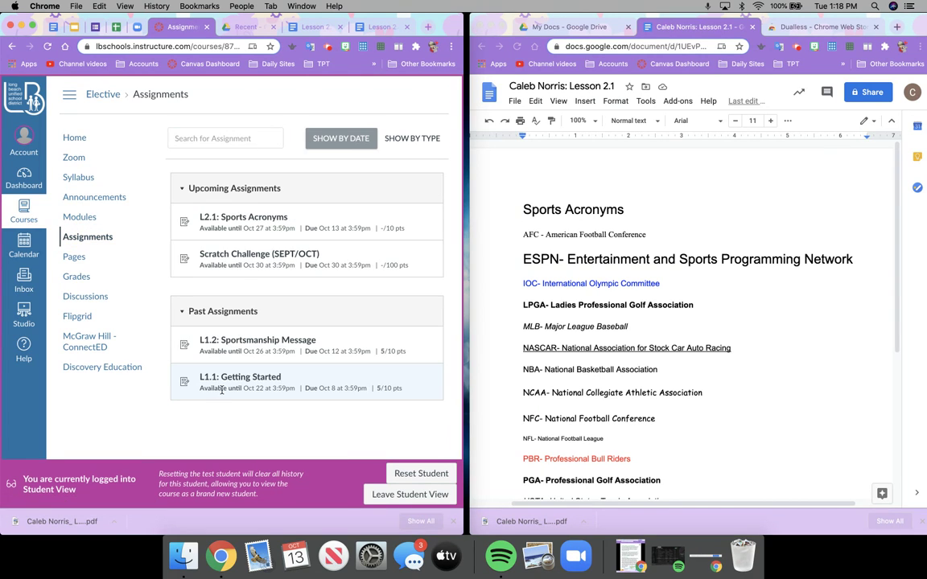
left_click(239, 219)
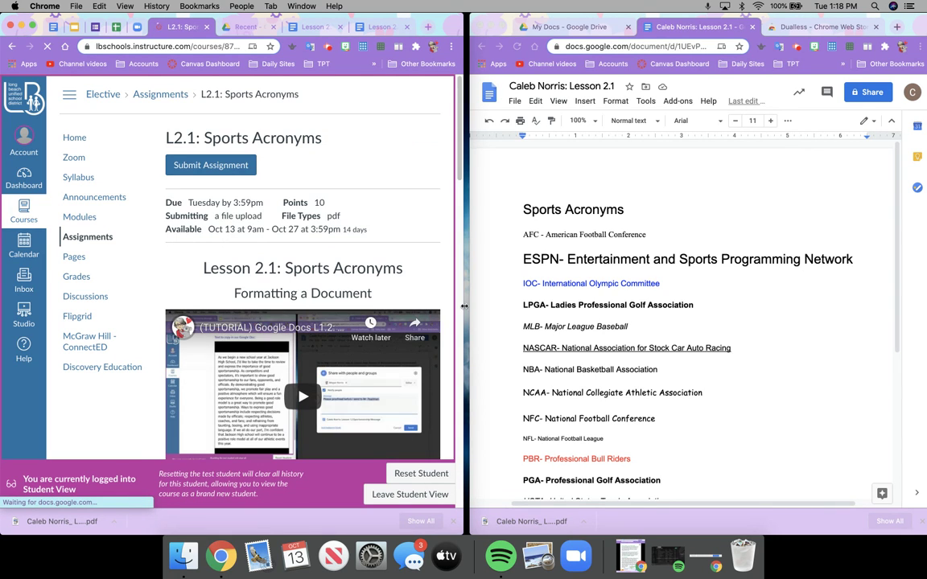
left_click(218, 164)
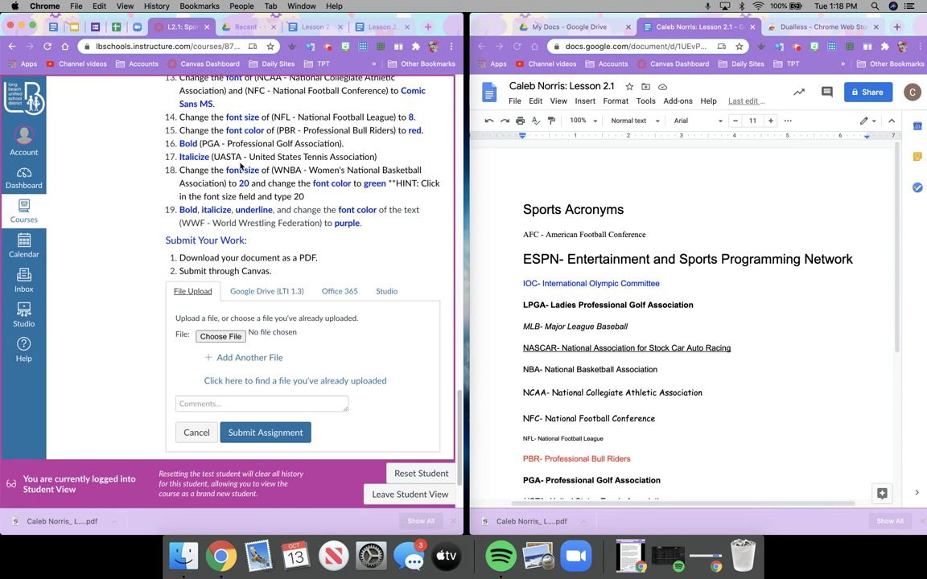
Attach the Lesson 2.1 PDF from the Desktop and submit the assignment
left_click(218, 337)
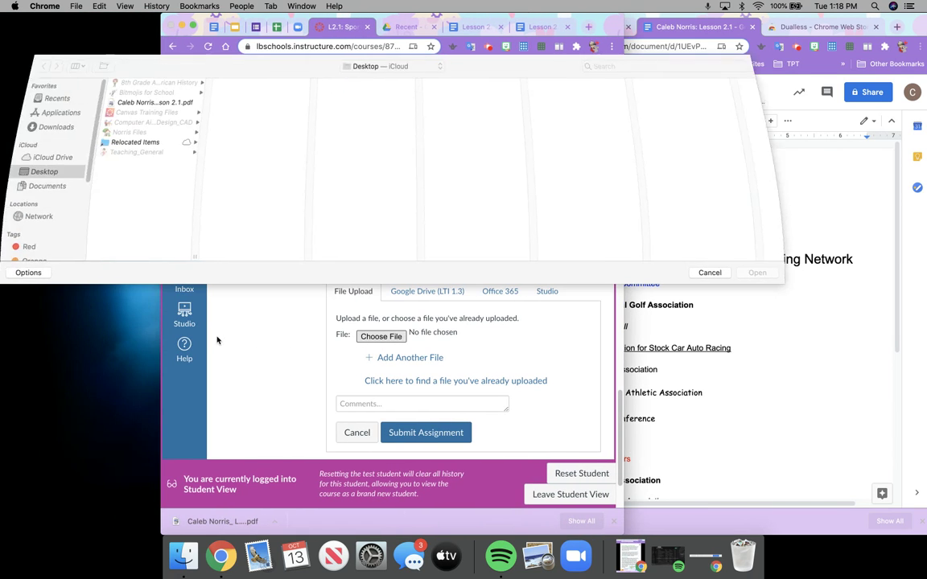
left_click(157, 103)
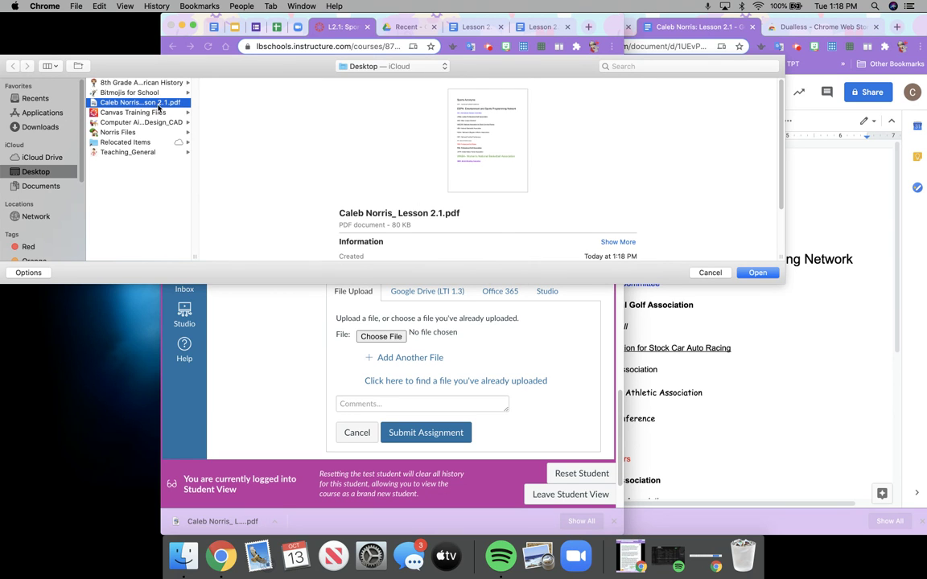
left_click(752, 272)
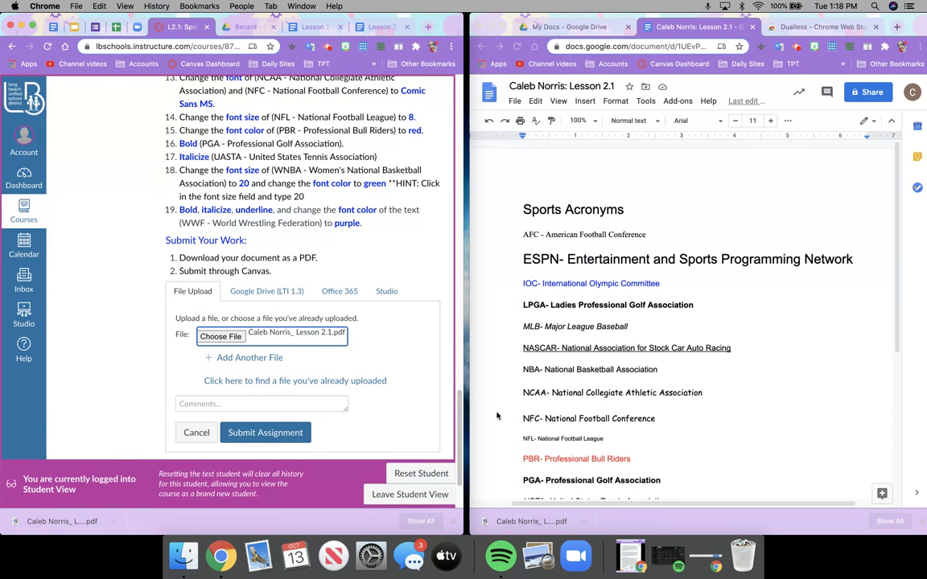
left_click(296, 434)
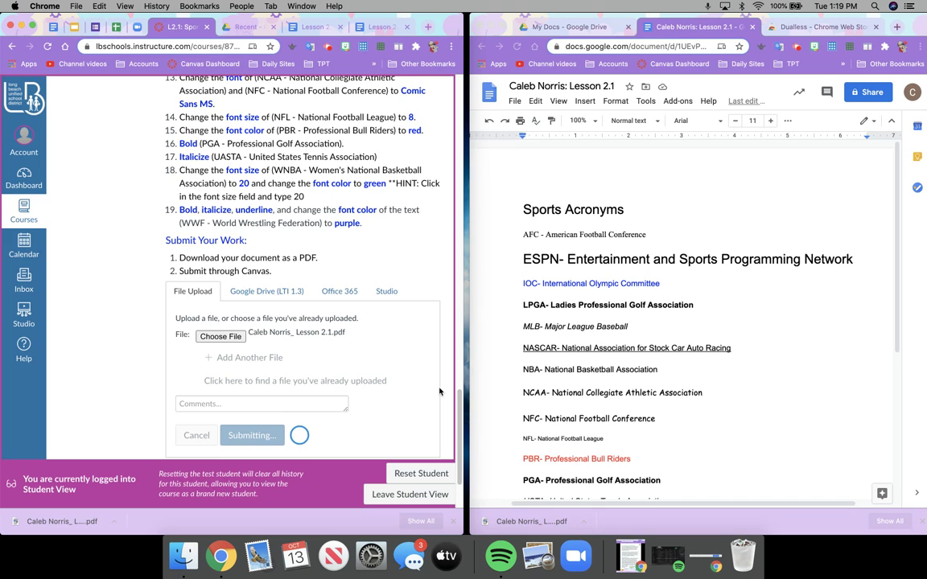